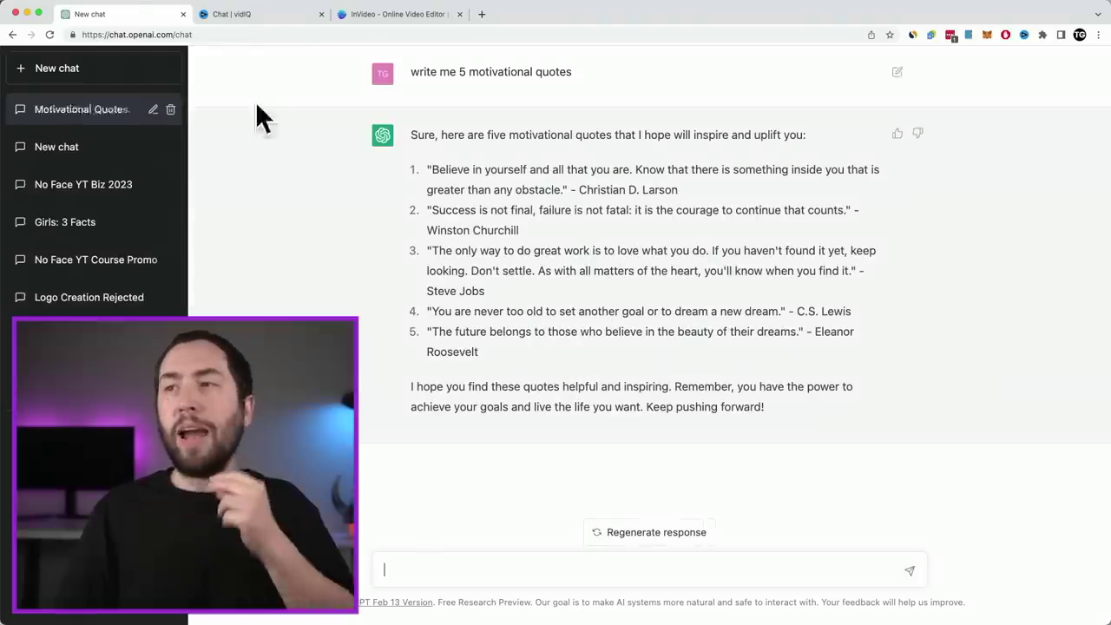
Review the first of ChatGPT's five motivational quotes, then move to the vidIQ AI coach chat.
{"action": "left_click_drag", "start_coordinate": [434, 172], "coordinate": [599, 193]}
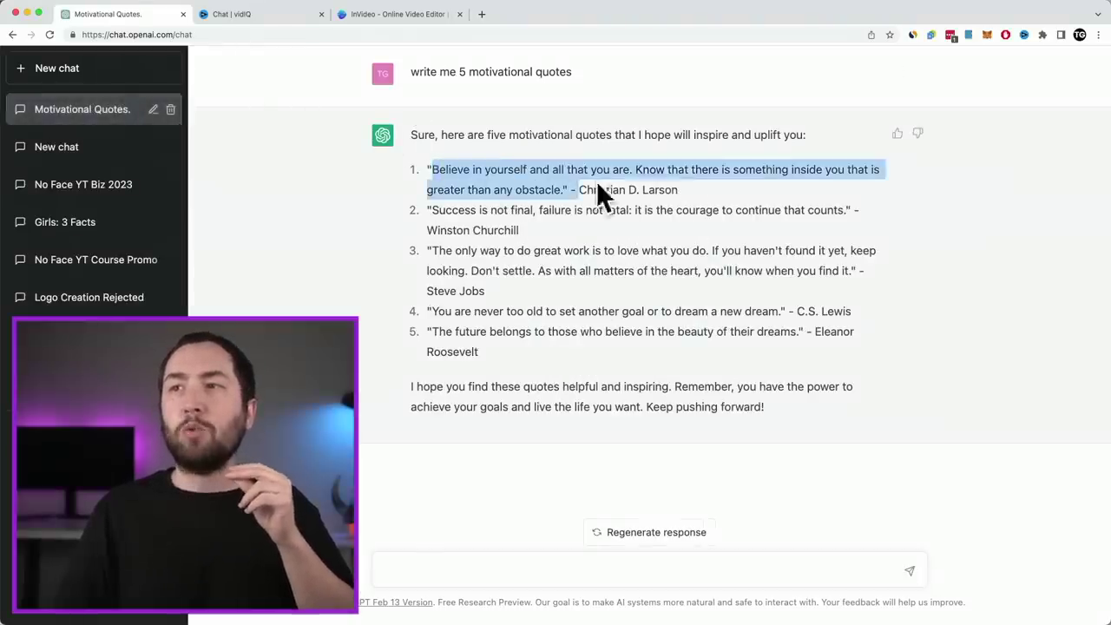
{"action": "left_click", "coordinate": [712, 188]}
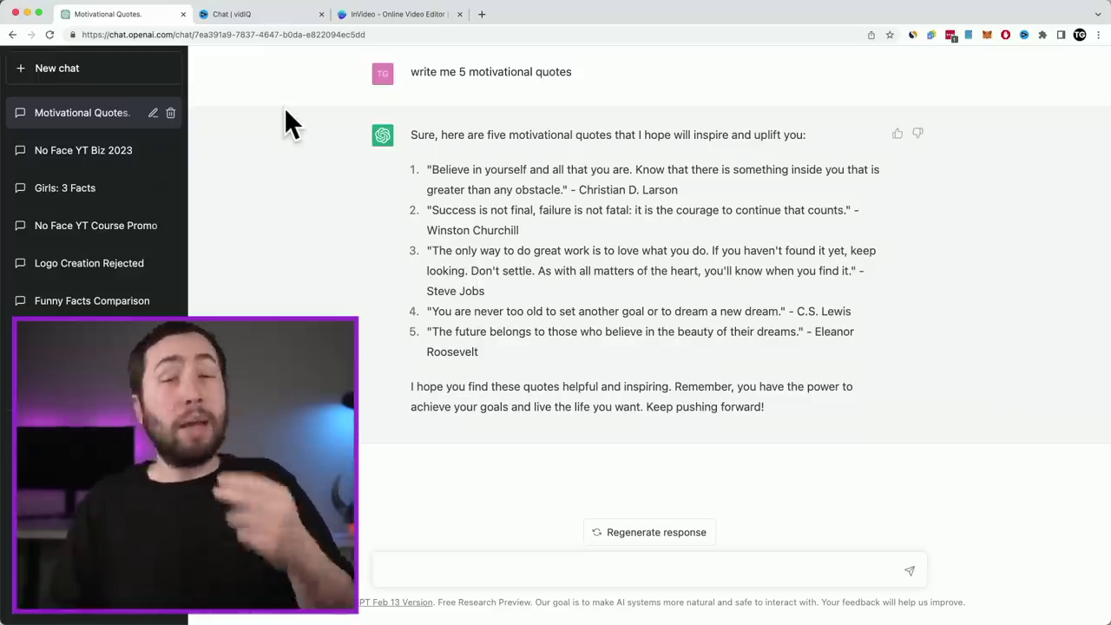
{"action": "left_click", "coordinate": [277, 15]}
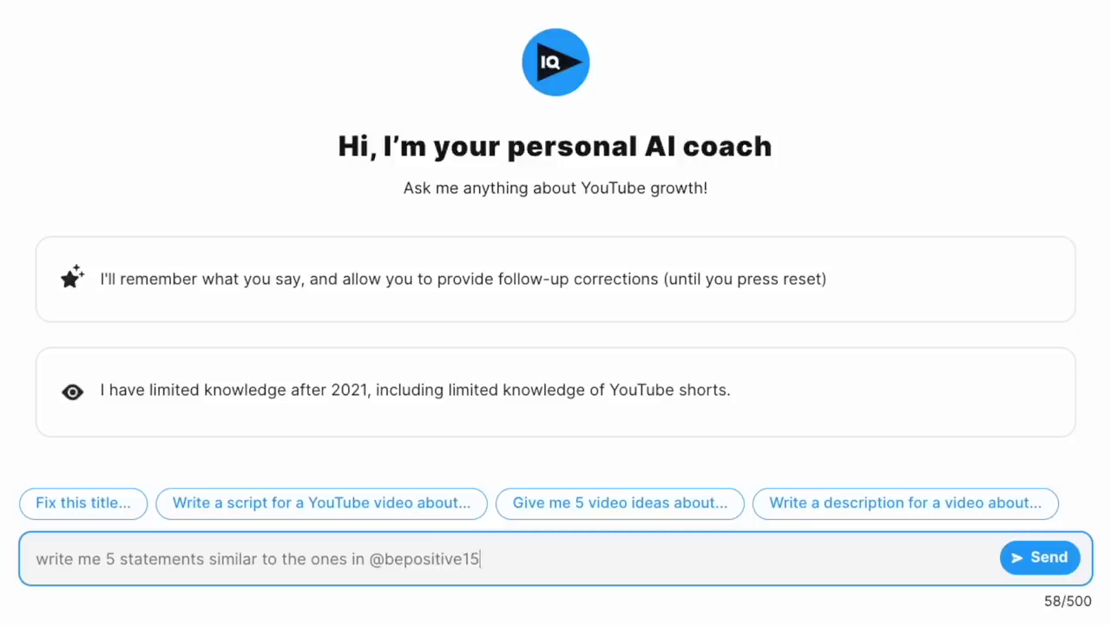
Send the five-statement prompt to vidIQ's AI coach and paste its answers into an untitled Google Doc.
{"action": "type", "text": "s://vidiq.com/thomasgaretz/"}
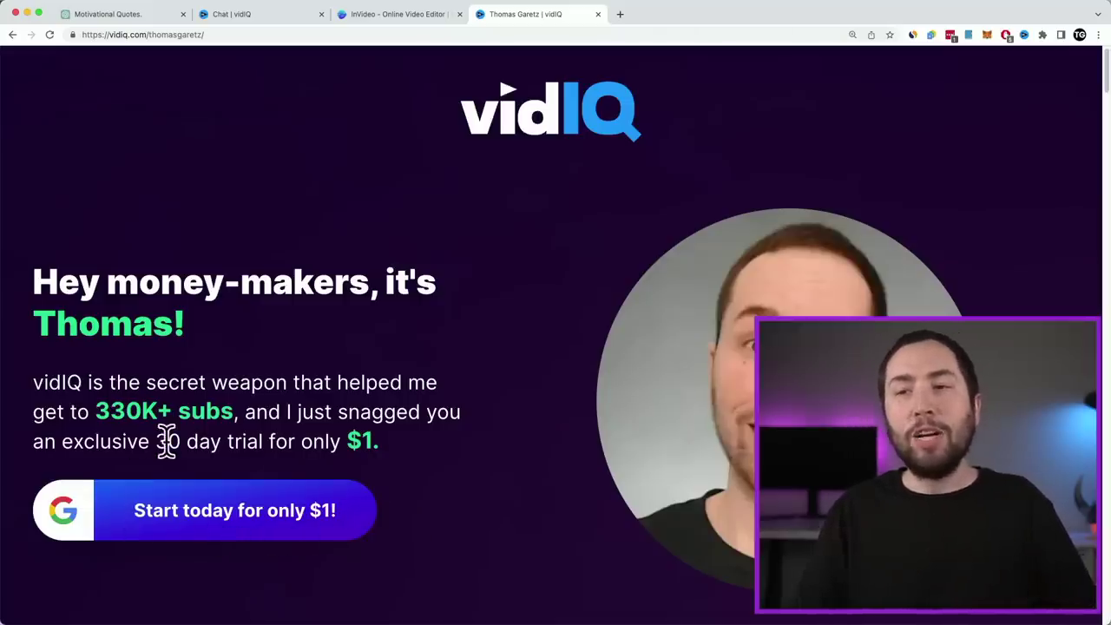
{"action": "left_click_drag", "start_coordinate": [151, 448], "coordinate": [371, 448]}
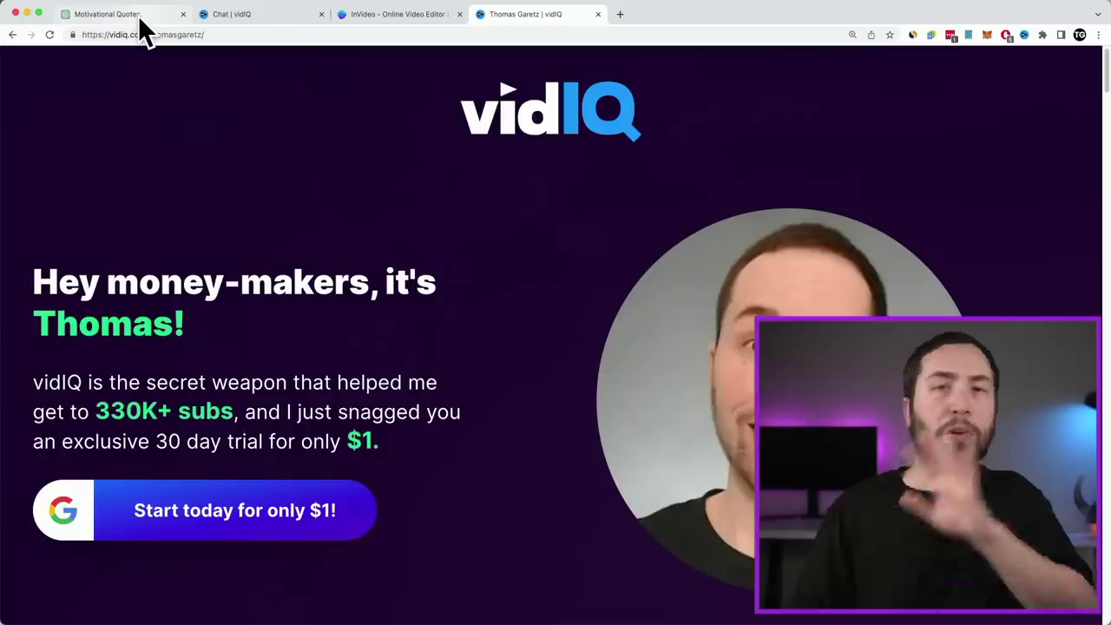
{"action": "left_click", "coordinate": [138, 15]}
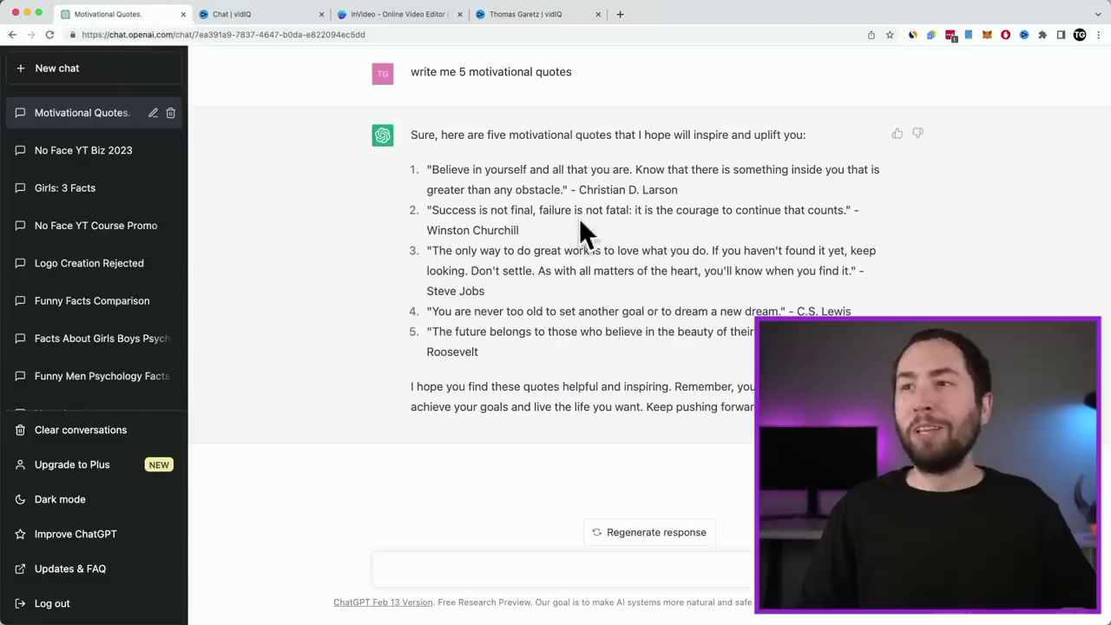
{"action": "left_click", "coordinate": [295, 15]}
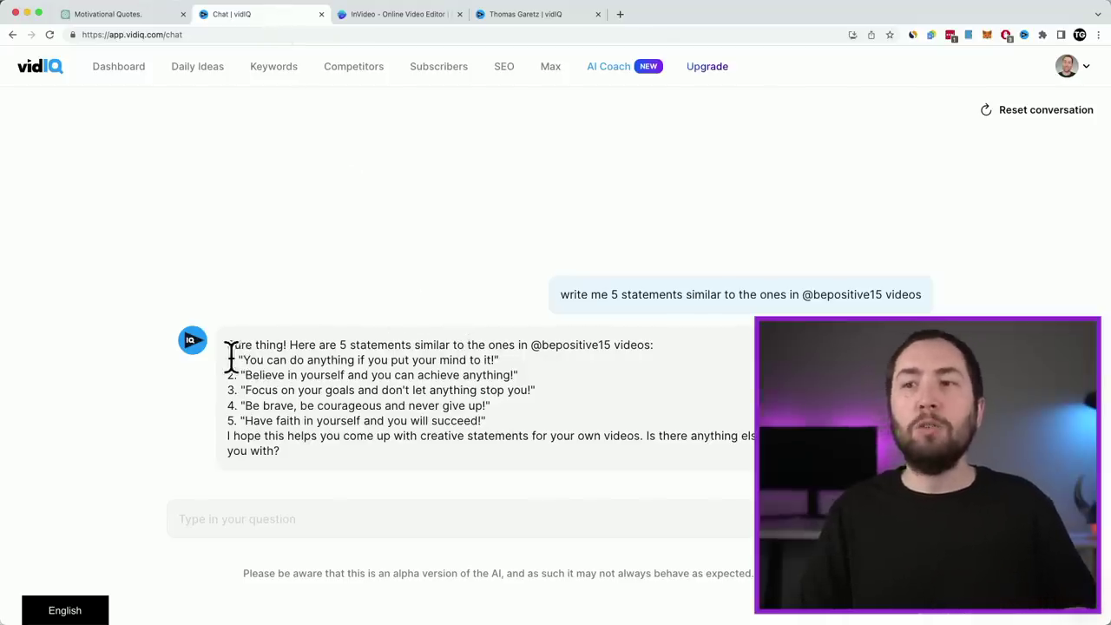
{"action": "left_click_drag", "start_coordinate": [273, 365], "coordinate": [514, 431]}
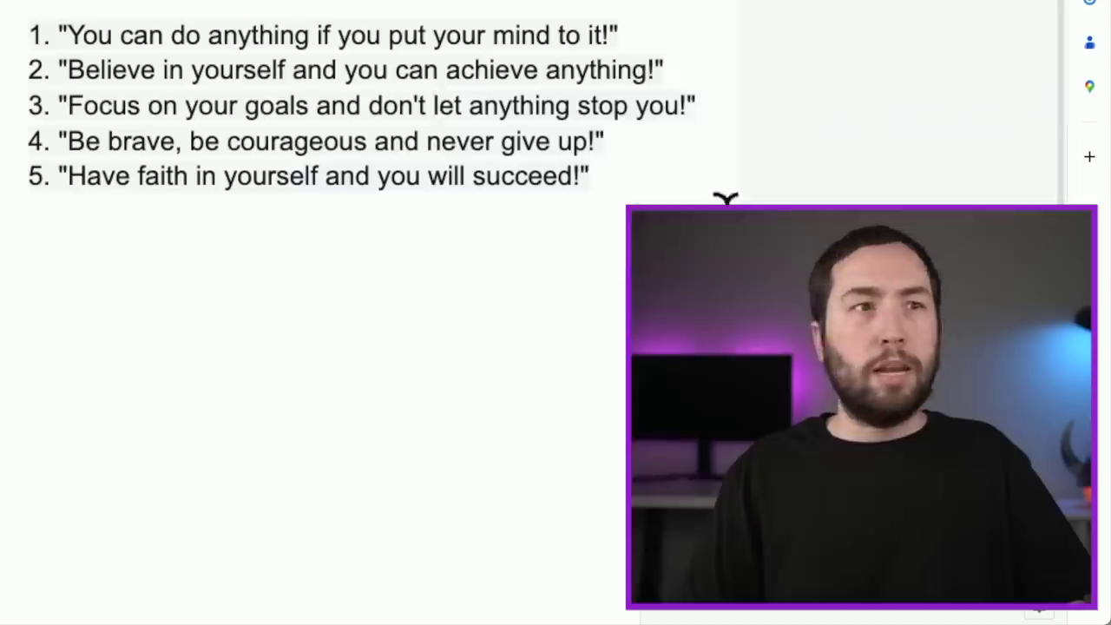
{"action": "left_click", "coordinate": [434, 105]}
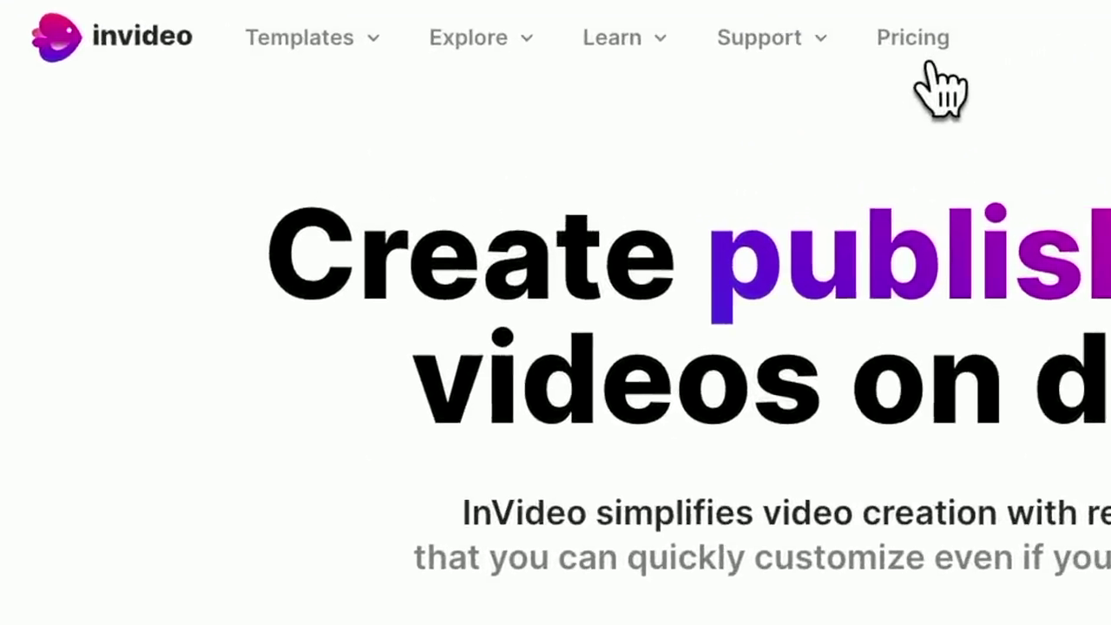
Open InVideo's pricing page and scroll through the Free, Business and Unlimited plan cards.
{"action": "left_click", "coordinate": [911, 45]}
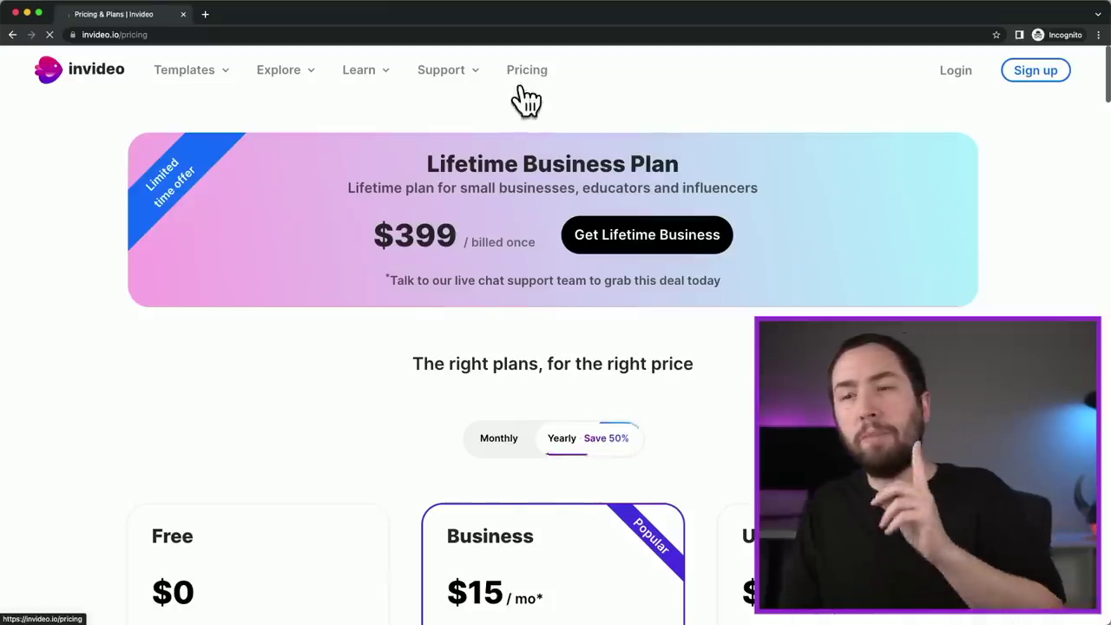
{"action": "scroll", "coordinate": [223, 540], "scroll_direction": "down", "scroll_amount": 5}
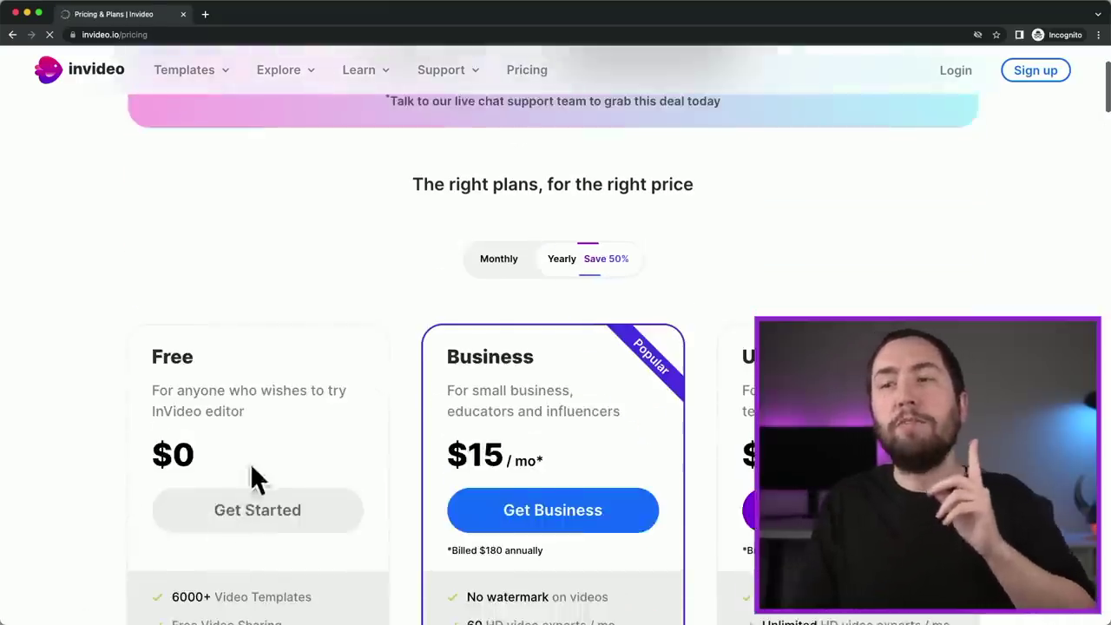
{"action": "scroll", "coordinate": [269, 414], "scroll_direction": "down", "scroll_amount": 1}
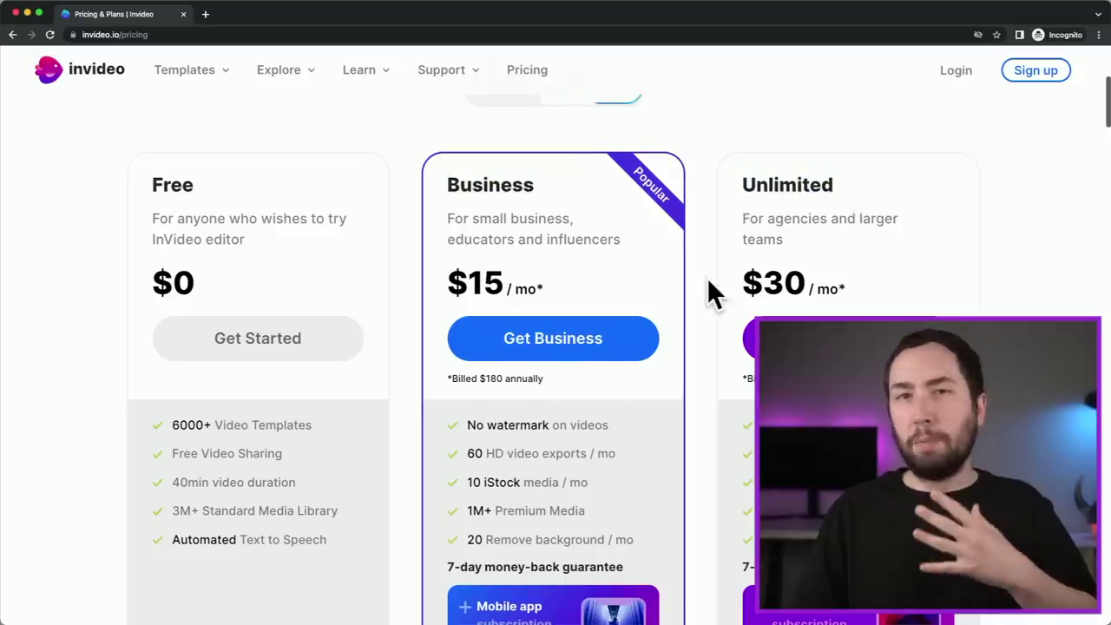
{"action": "scroll", "coordinate": [707, 280], "scroll_direction": "down", "scroll_amount": 3}
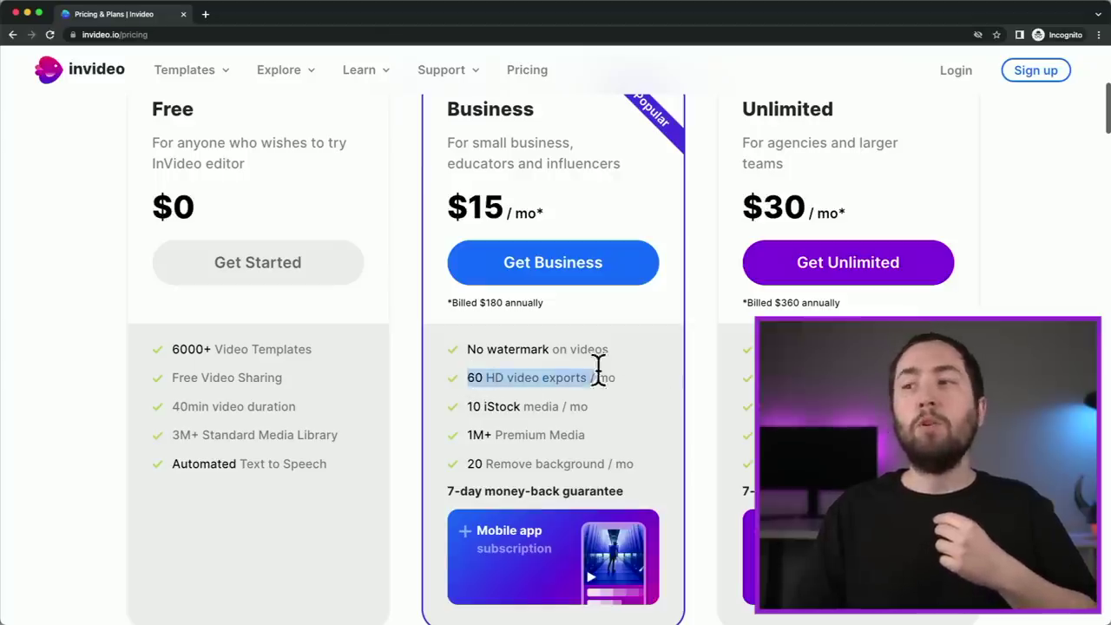
{"action": "left_click", "coordinate": [632, 376]}
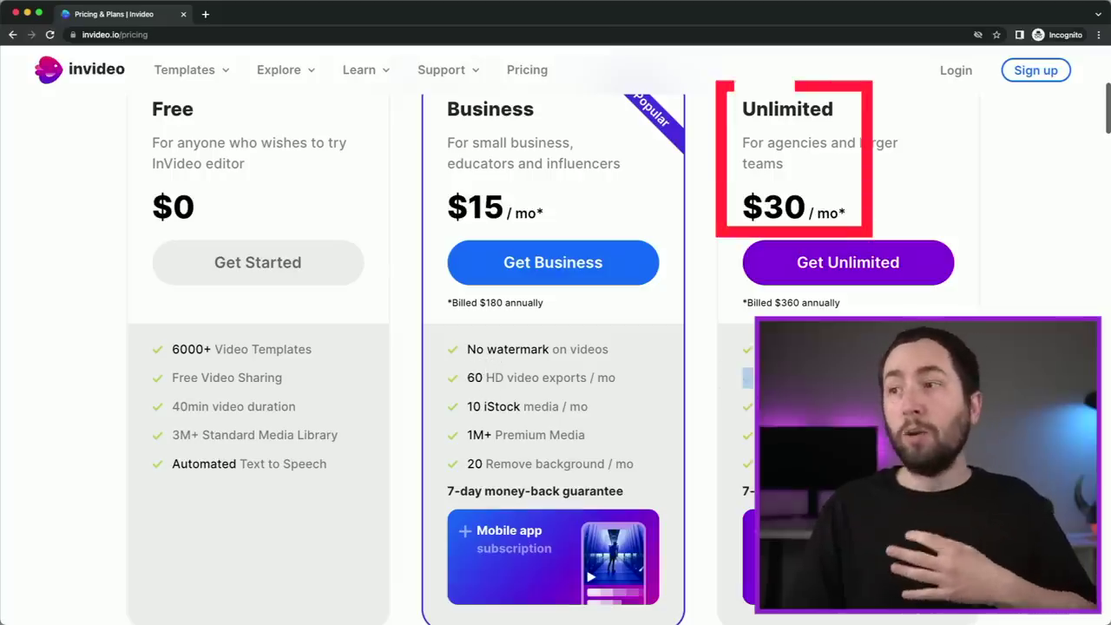
{"action": "scroll", "coordinate": [596, 377], "scroll_direction": "up", "scroll_amount": 1}
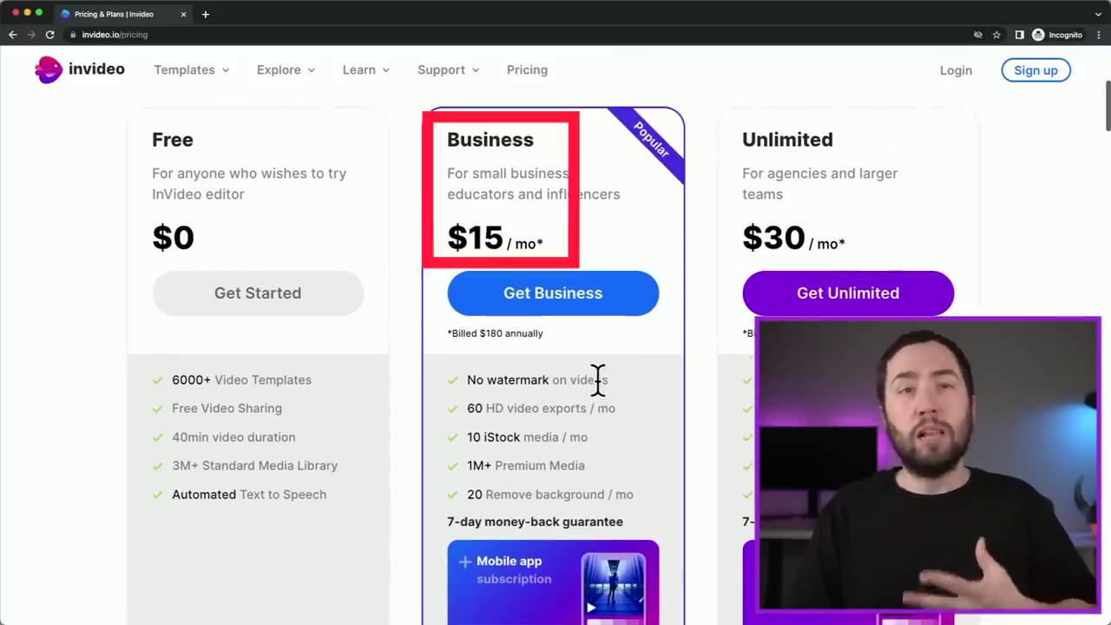
{"action": "scroll", "coordinate": [598, 379], "scroll_direction": "up", "scroll_amount": 6}
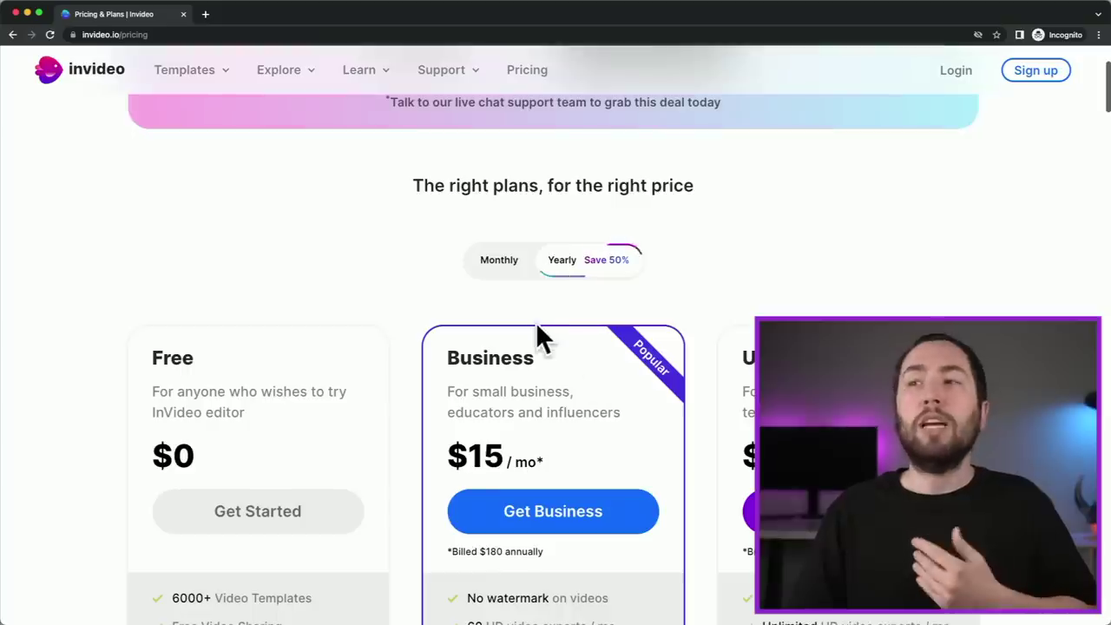
{"action": "scroll", "coordinate": [535, 326], "scroll_direction": "down", "scroll_amount": 1}
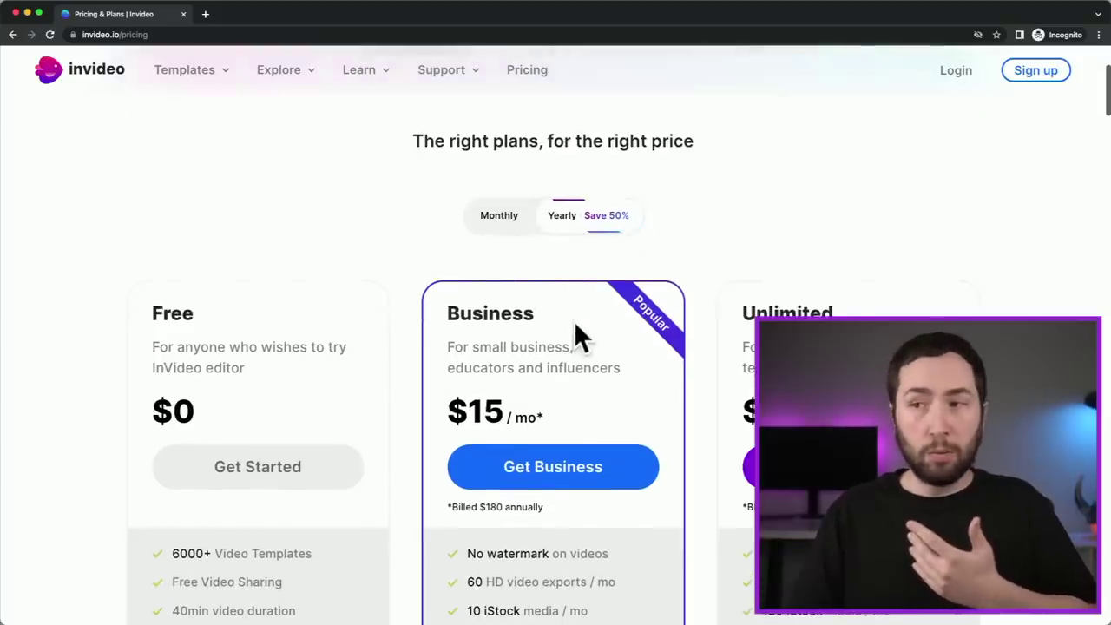
{"action": "left_click", "coordinate": [564, 500]}
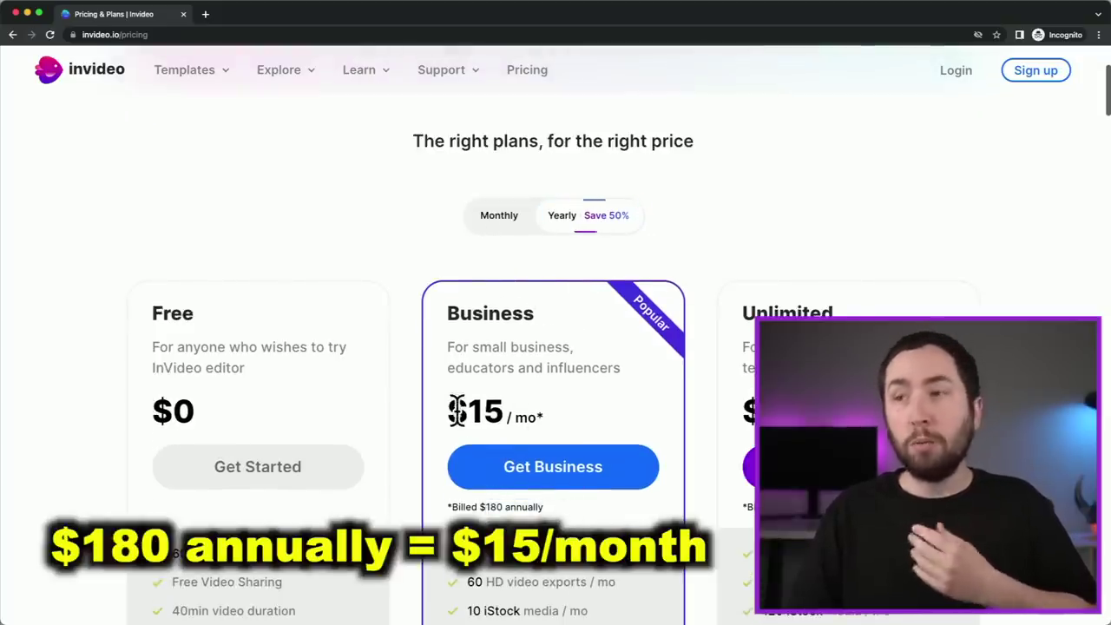
Compare the Business ($15) and Unlimited plan prices under monthly and yearly billing.
{"action": "left_click_drag", "start_coordinate": [449, 413], "coordinate": [530, 409]}
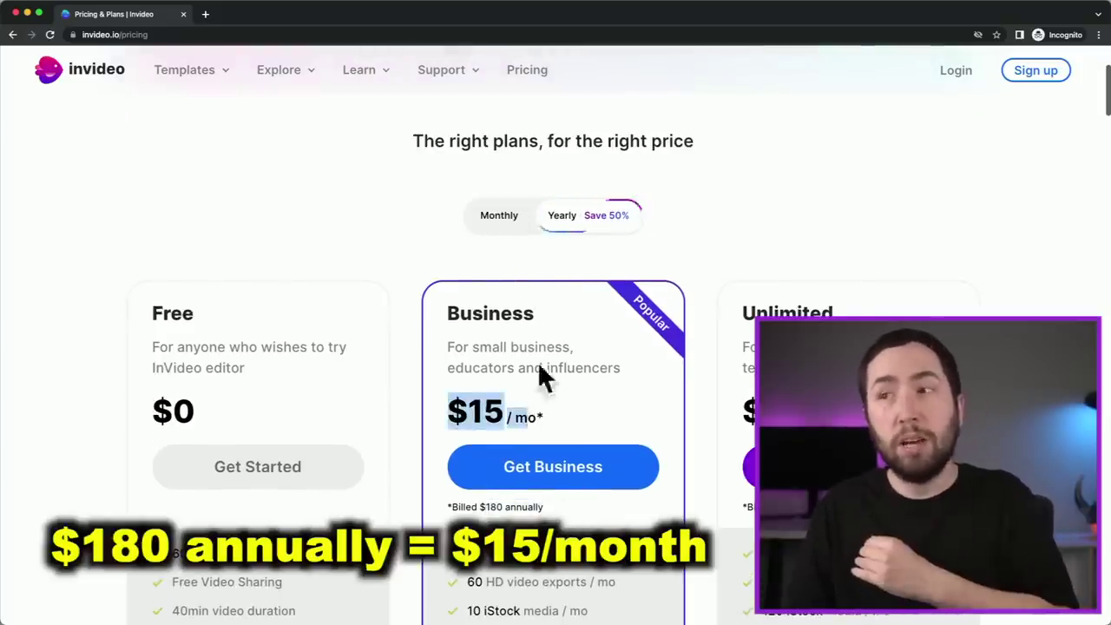
{"action": "left_click", "coordinate": [504, 221]}
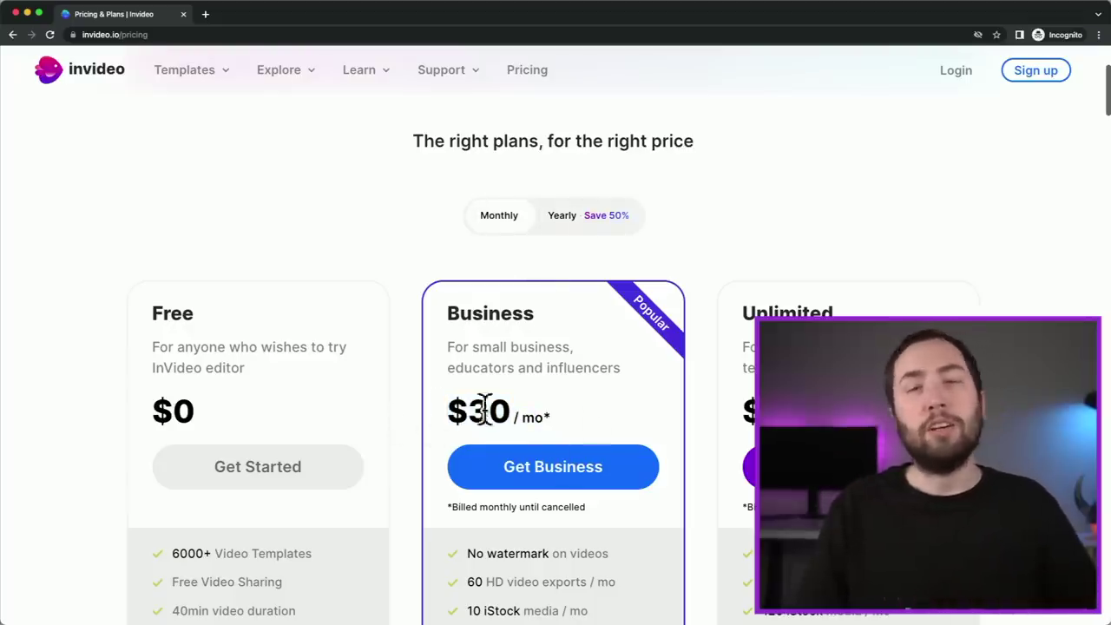
{"action": "scroll", "coordinate": [962, 312], "scroll_direction": "down", "scroll_amount": 2}
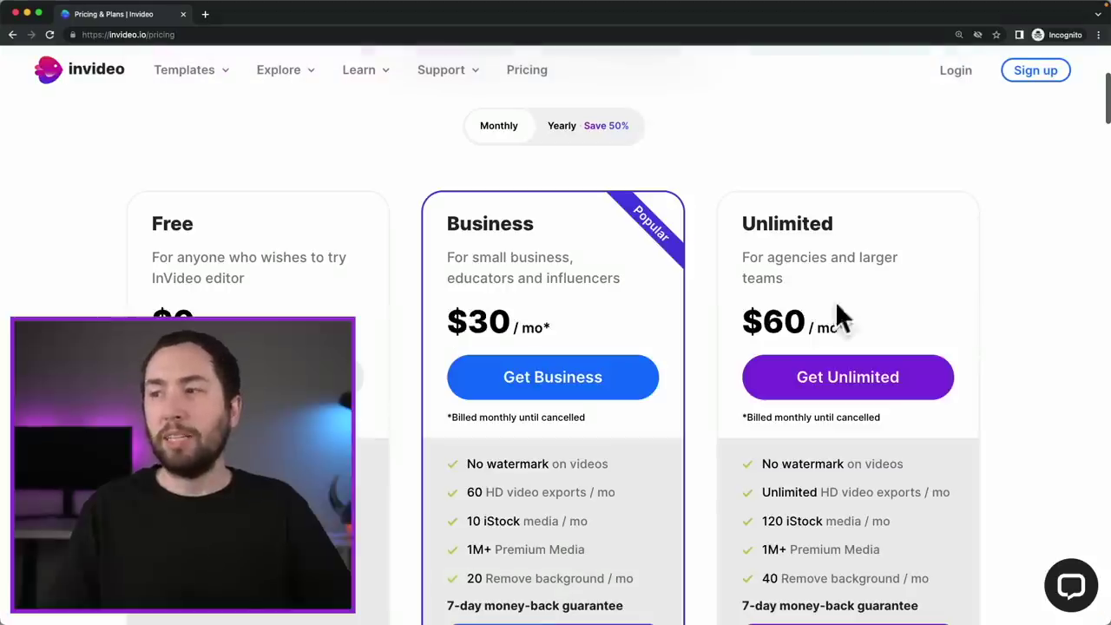
{"action": "left_click", "coordinate": [597, 139]}
{"action": "left_click_drag", "start_coordinate": [764, 323], "coordinate": [855, 340]}
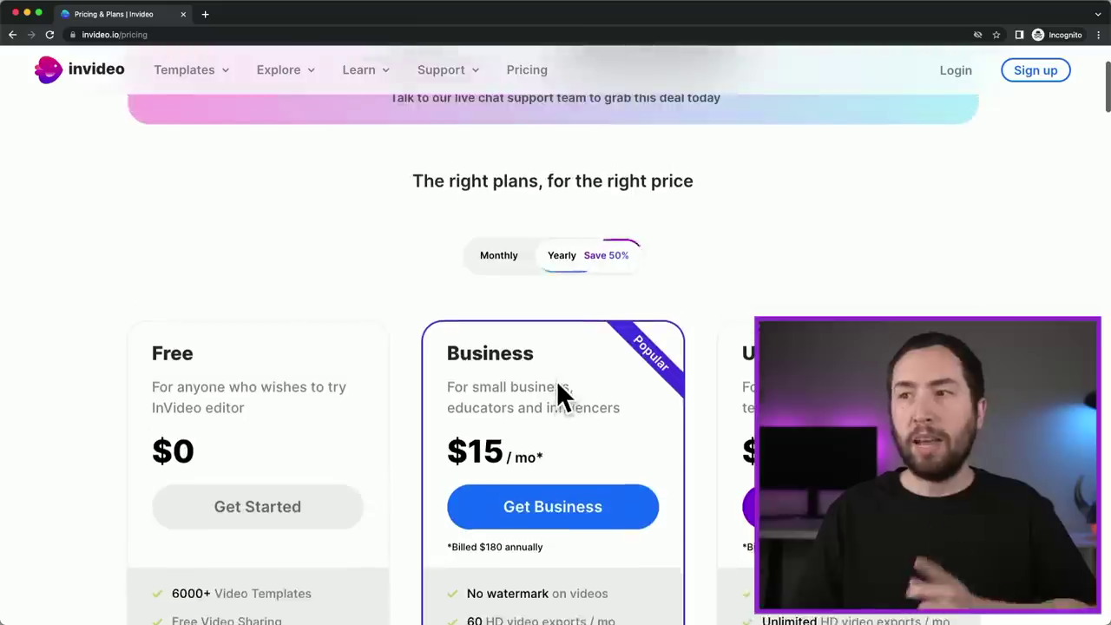
Check the Lifetime Business Plan banner priced at $399.
{"action": "scroll", "coordinate": [559, 395], "scroll_direction": "up", "scroll_amount": 3}
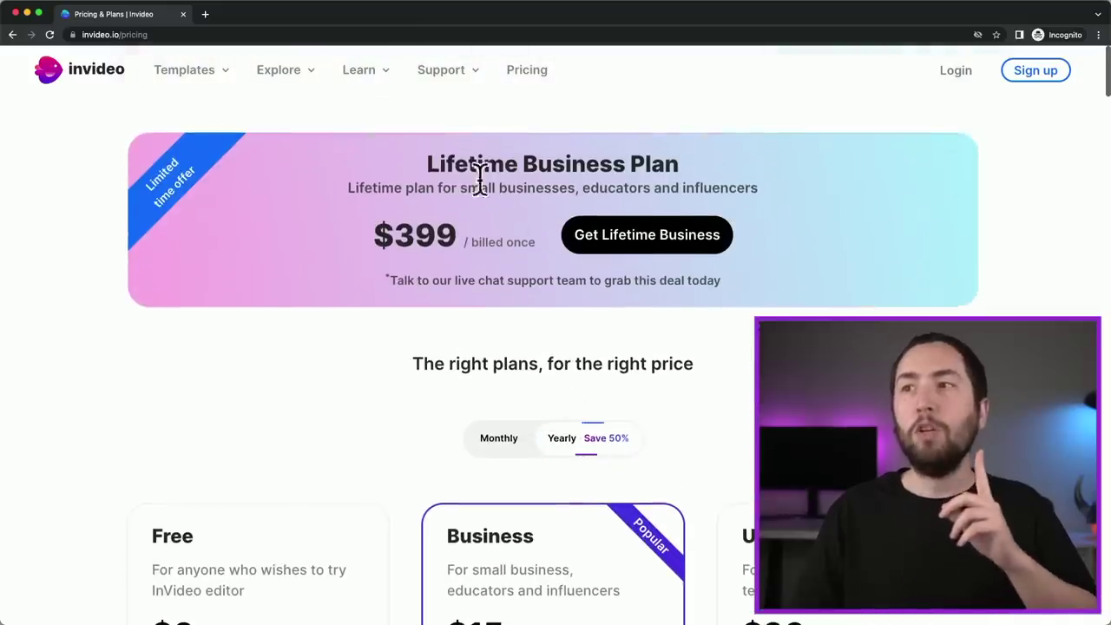
{"action": "left_click_drag", "start_coordinate": [484, 158], "coordinate": [720, 181]}
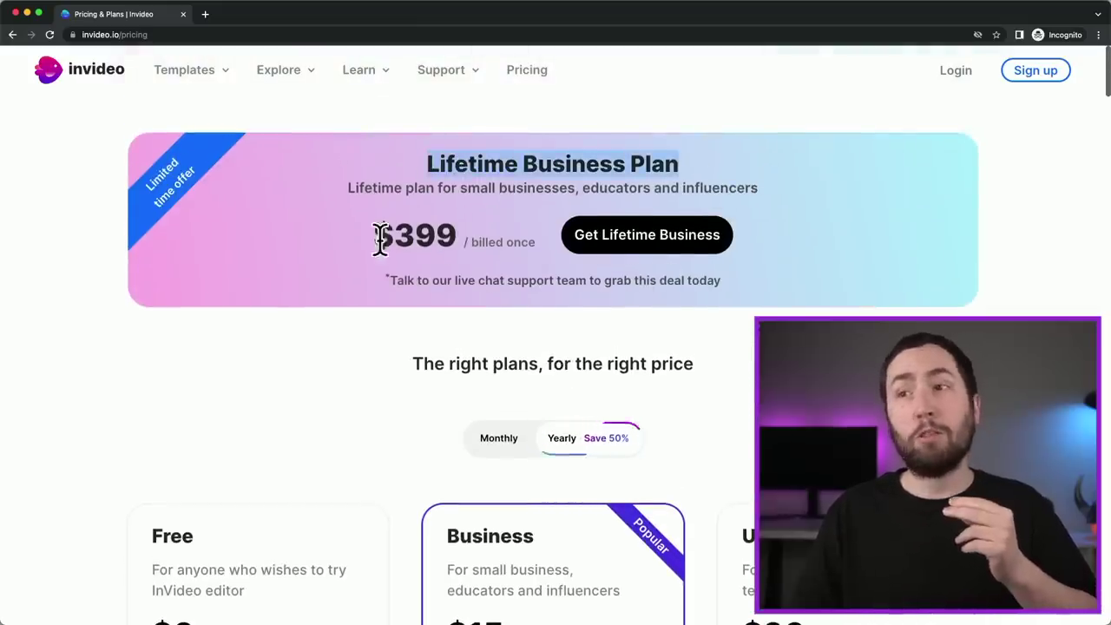
{"action": "left_click_drag", "start_coordinate": [380, 239], "coordinate": [497, 229]}
{"action": "left_click", "coordinate": [496, 230]}
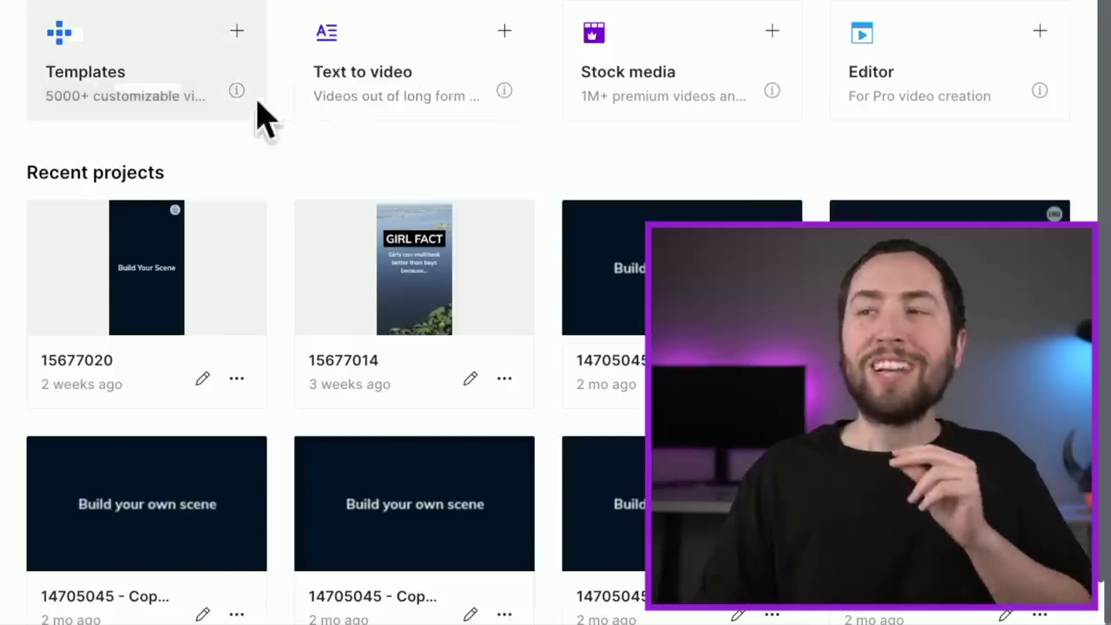
Preview the Interesting Historical Facts template and start a Portrait (9:16) text-to-video project from it.
{"action": "left_click", "coordinate": [512, 30]}
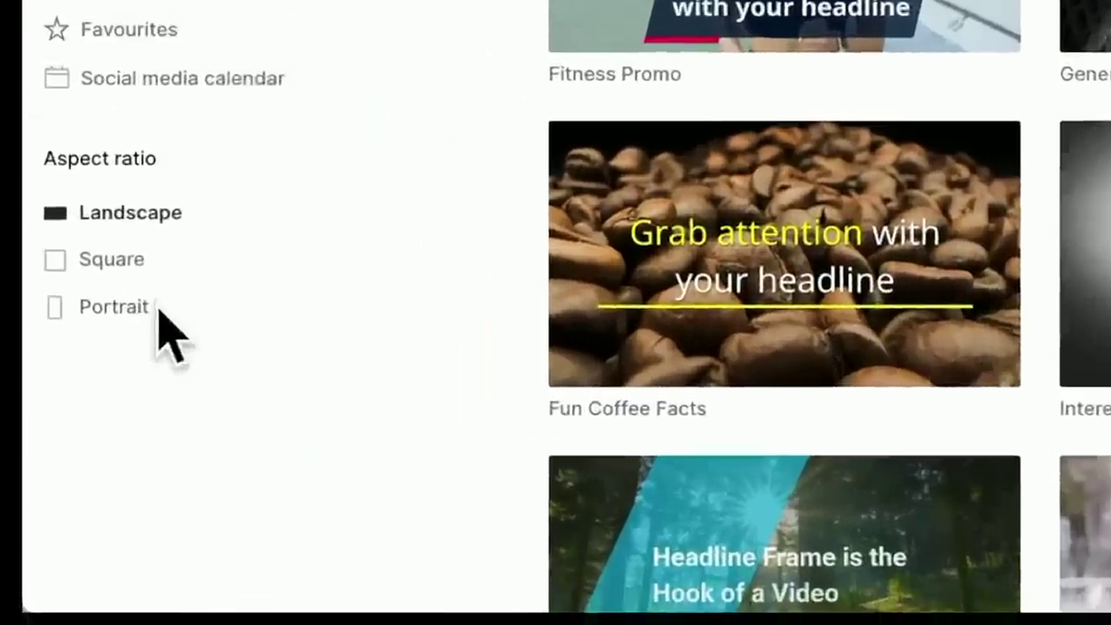
{"action": "left_click", "coordinate": [92, 461]}
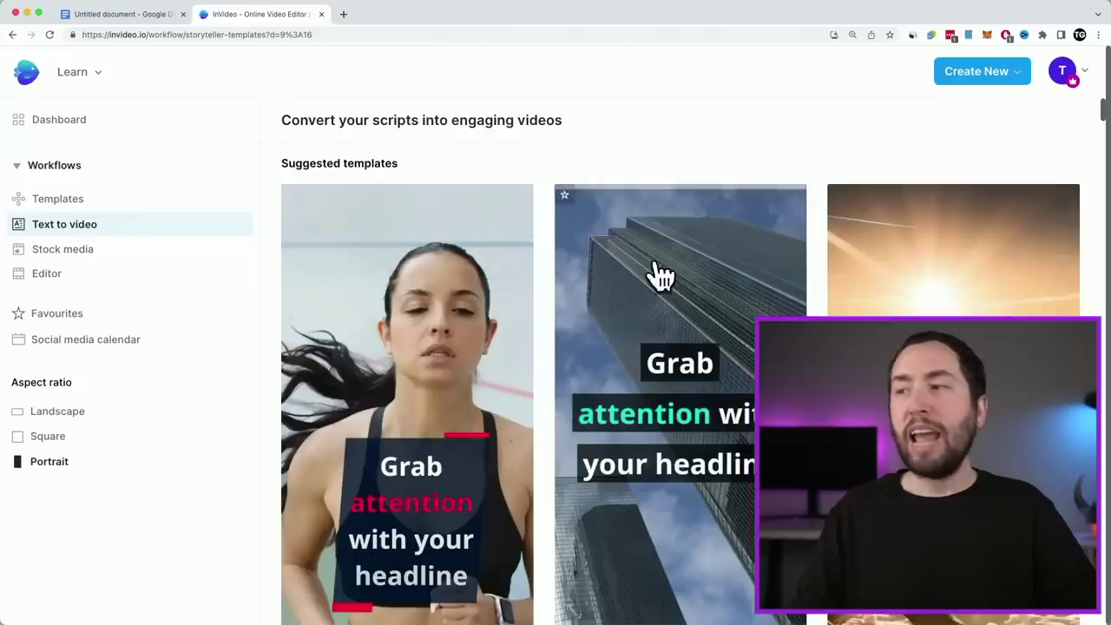
{"action": "scroll", "coordinate": [657, 273], "scroll_direction": "down", "scroll_amount": 3}
{"action": "scroll", "coordinate": [657, 272], "scroll_direction": "down", "scroll_amount": 5}
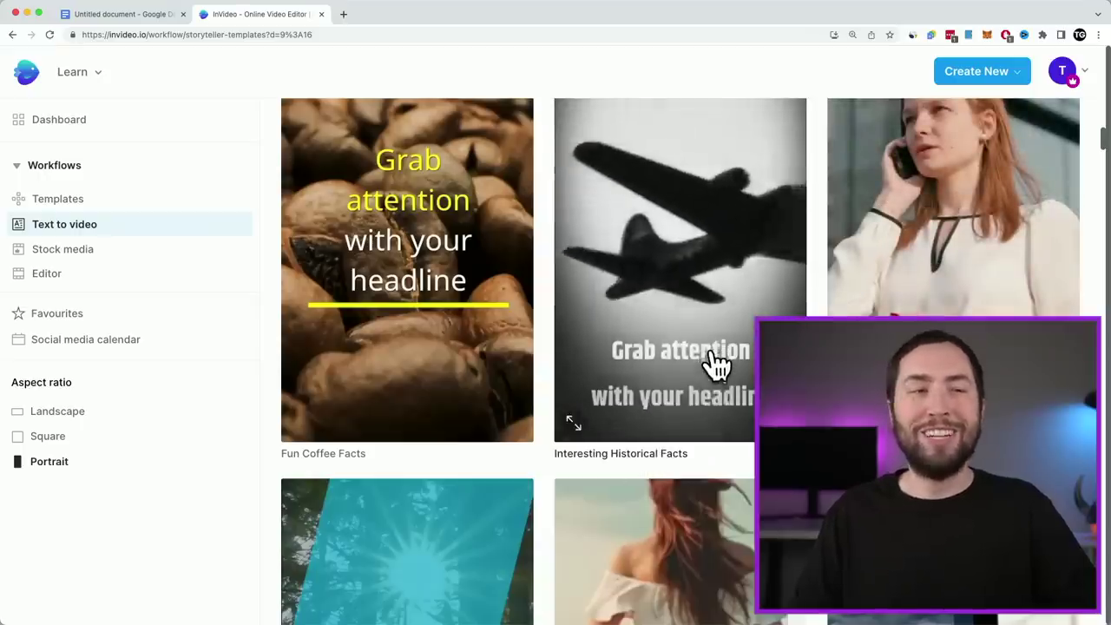
{"action": "left_click", "coordinate": [715, 355]}
{"action": "left_click", "coordinate": [303, 572]}
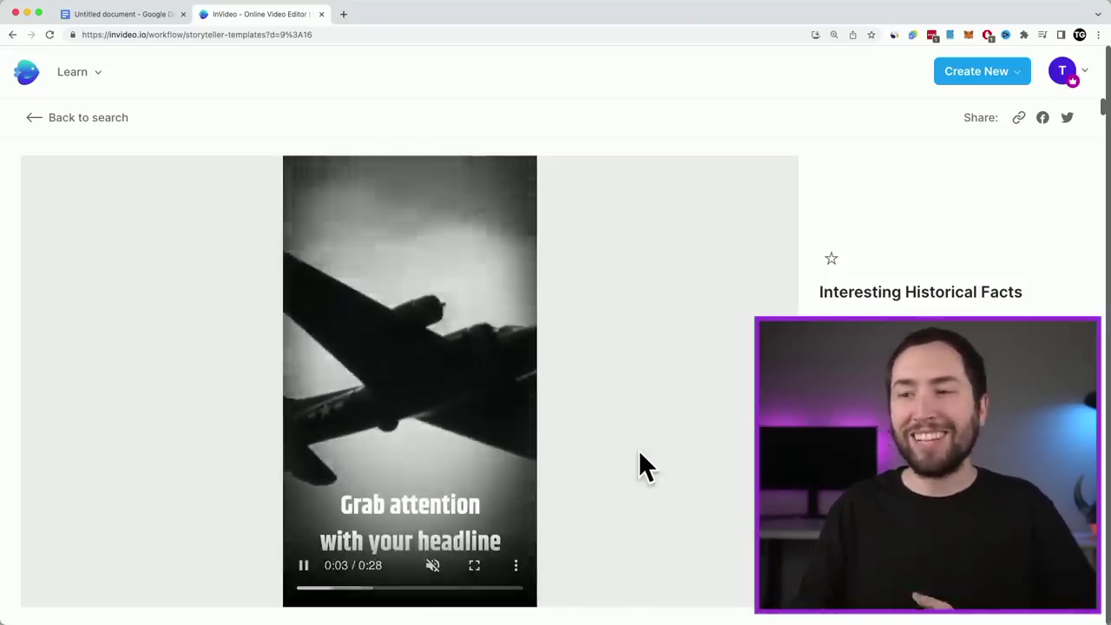
{"action": "scroll", "coordinate": [711, 457], "scroll_direction": "down", "scroll_amount": 1}
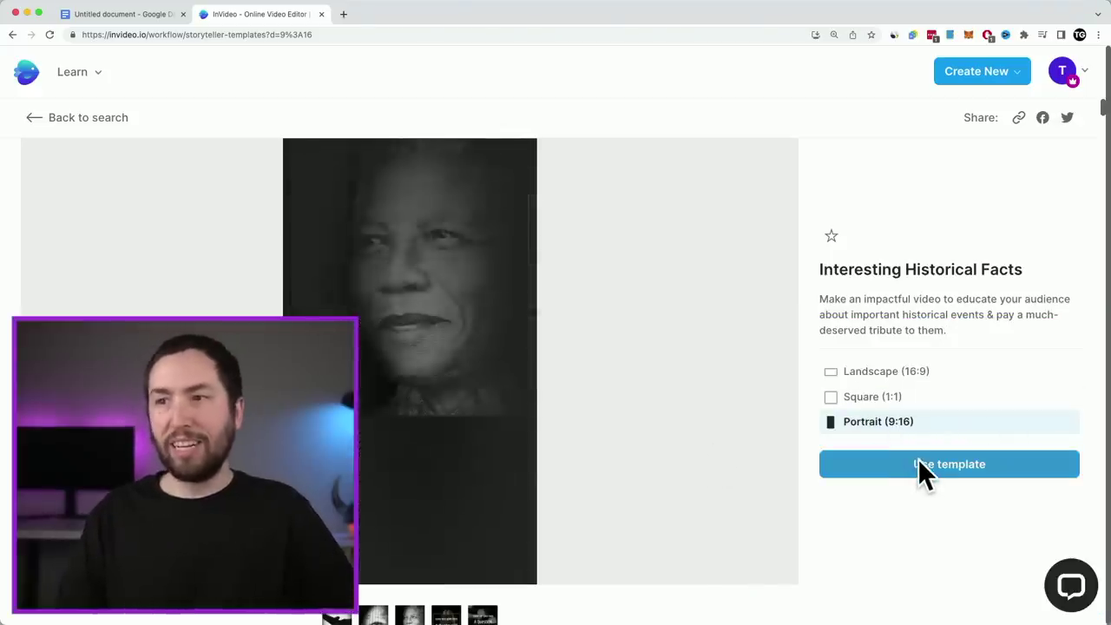
{"action": "left_click", "coordinate": [917, 460]}
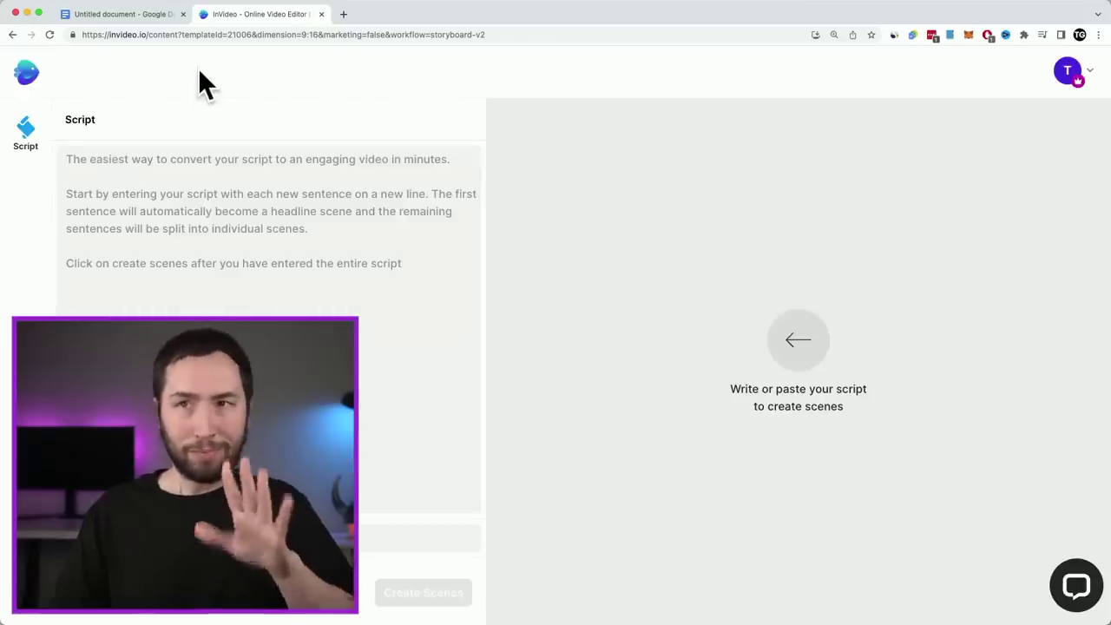
Copy the fourth quote 'Be brave, be courageous and never give up!' from the quote document.
{"action": "left_click", "coordinate": [139, 15]}
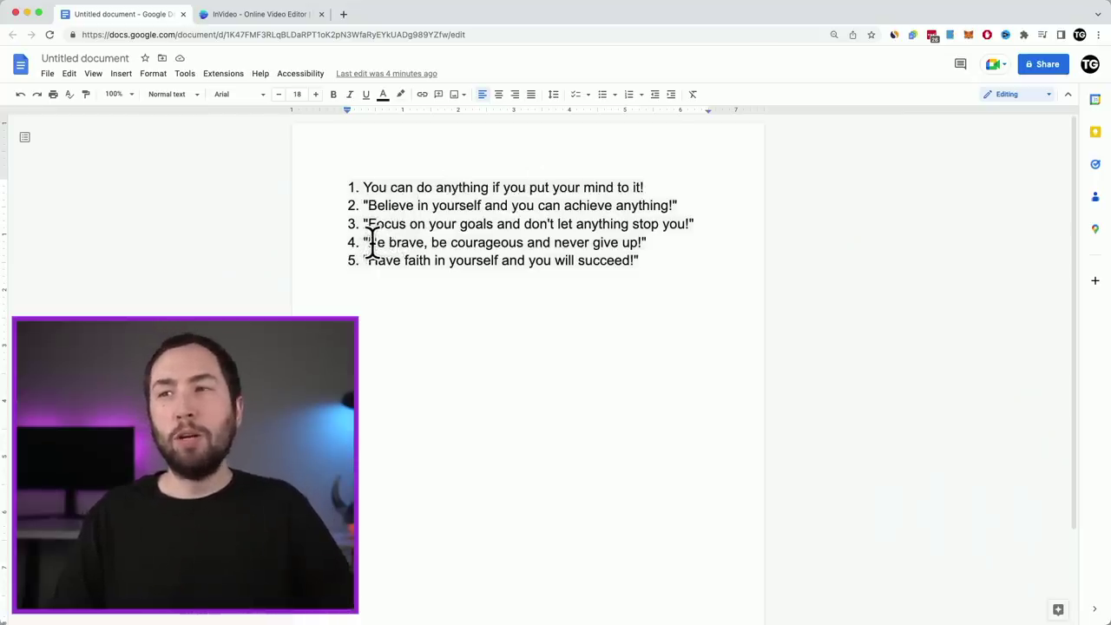
{"action": "left_click_drag", "start_coordinate": [519, 234], "coordinate": [634, 243]}
{"action": "right_click", "coordinate": [605, 253]}
{"action": "left_click", "coordinate": [634, 276]}
Paste the quote into the InVideo script and create scenes from it.
{"action": "key", "text": "ctrl+Tab"}
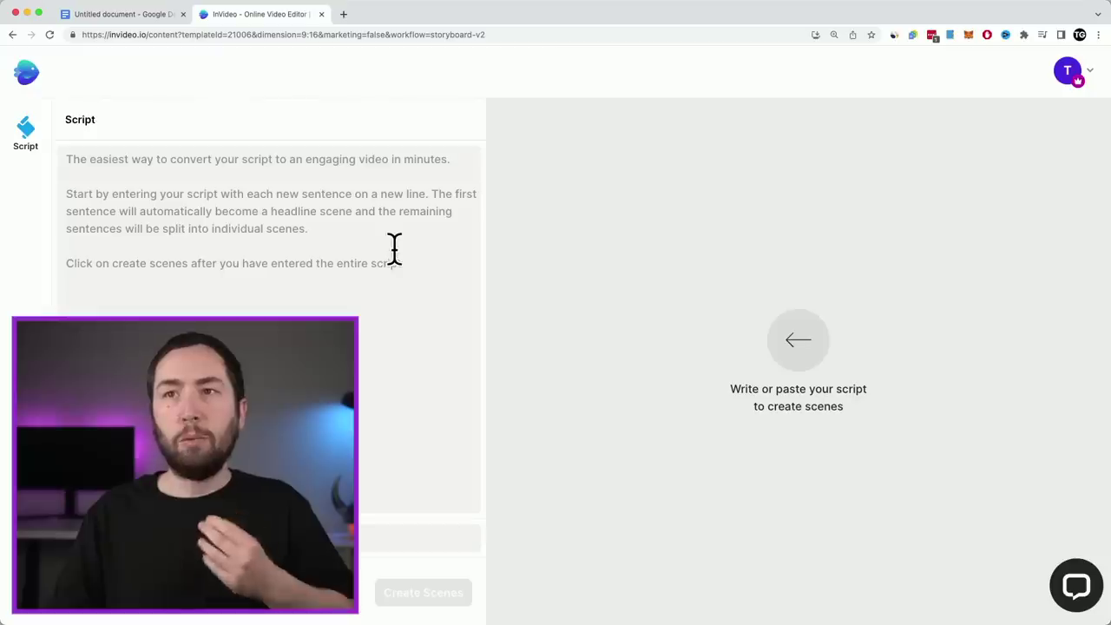
{"action": "right_click", "coordinate": [135, 165]}
{"action": "left_click", "coordinate": [168, 248]}
{"action": "left_click", "coordinate": [423, 593]}
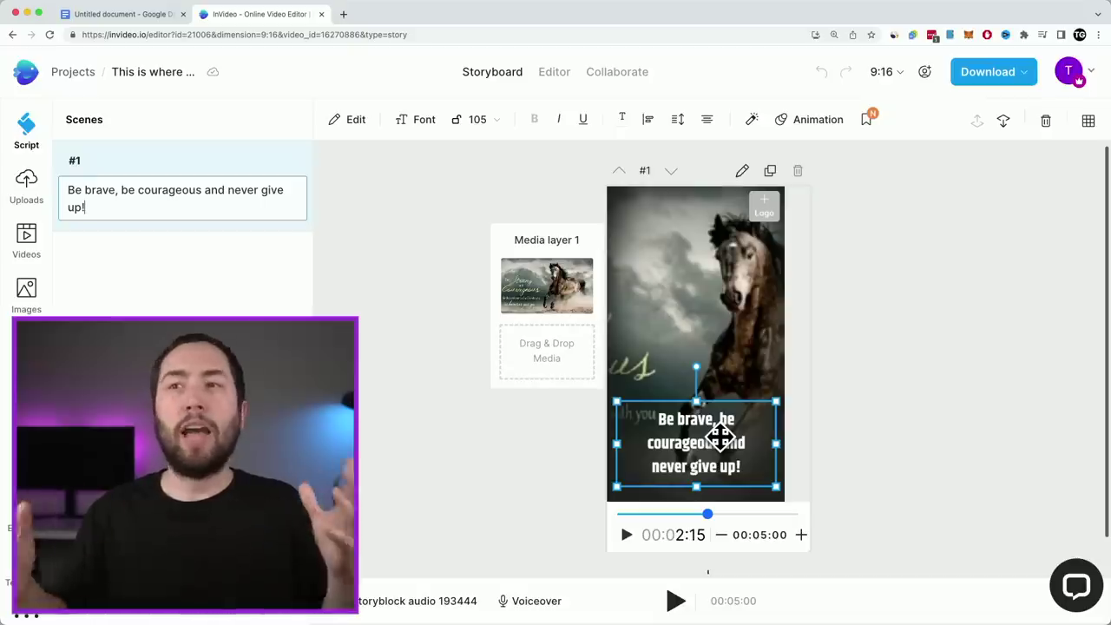
{"action": "left_click", "coordinate": [126, 14]}
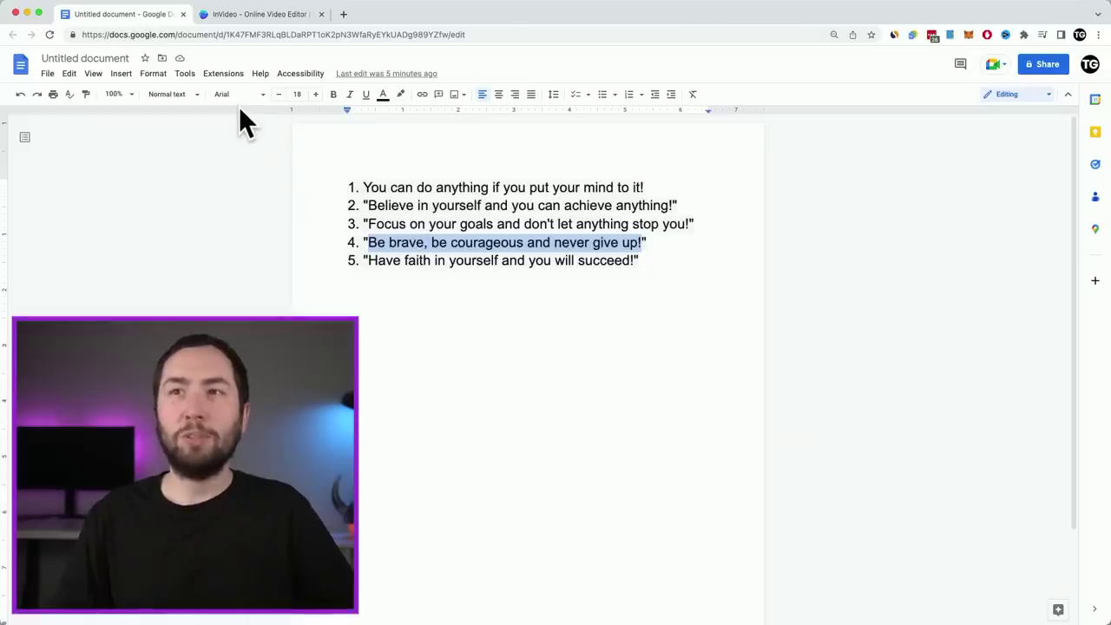
Change the fourth quote to UPPERCASE through Format > Text > Capitalization.
{"action": "key", "text": "ctrl+alt+o"}
{"action": "mouse_move", "coordinate": [233, 98]}
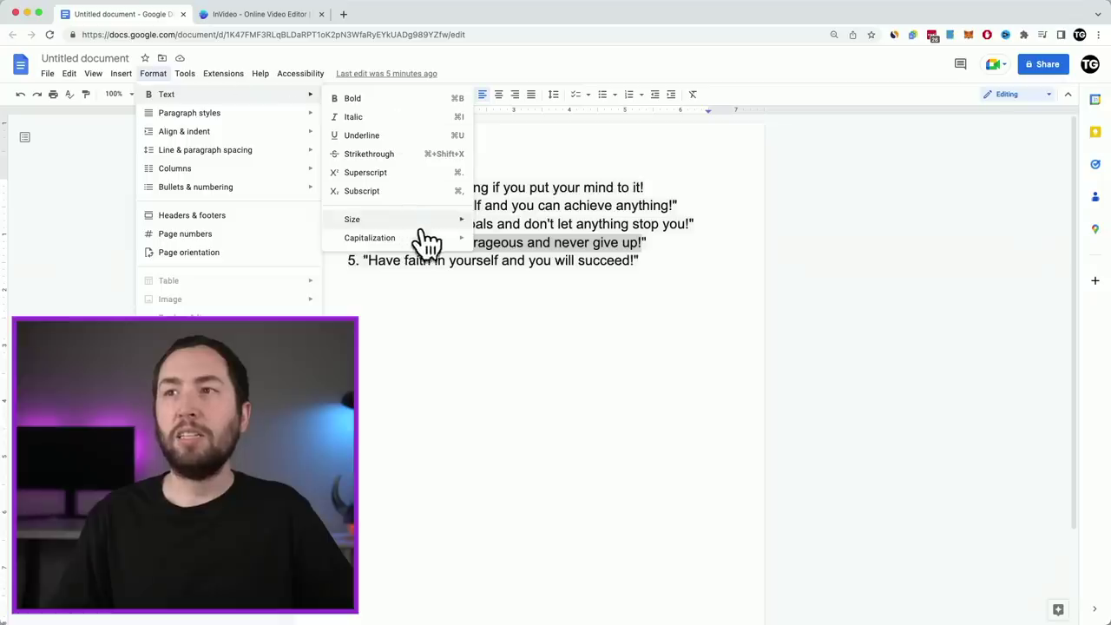
{"action": "mouse_move", "coordinate": [425, 239]}
{"action": "left_click", "coordinate": [508, 261]}
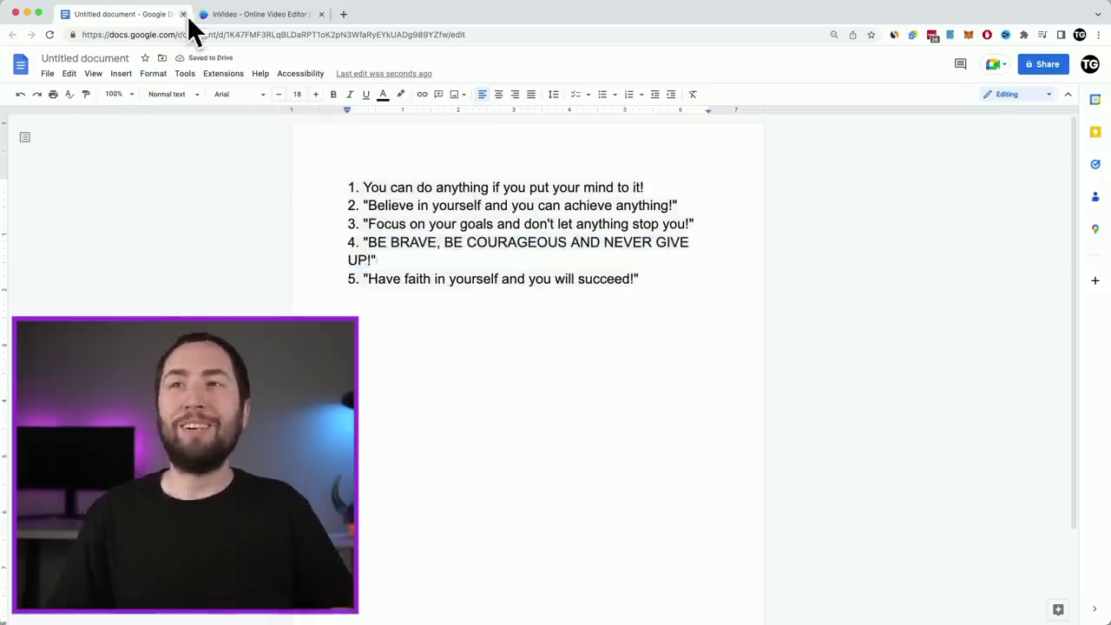
{"action": "left_click", "coordinate": [221, 15]}
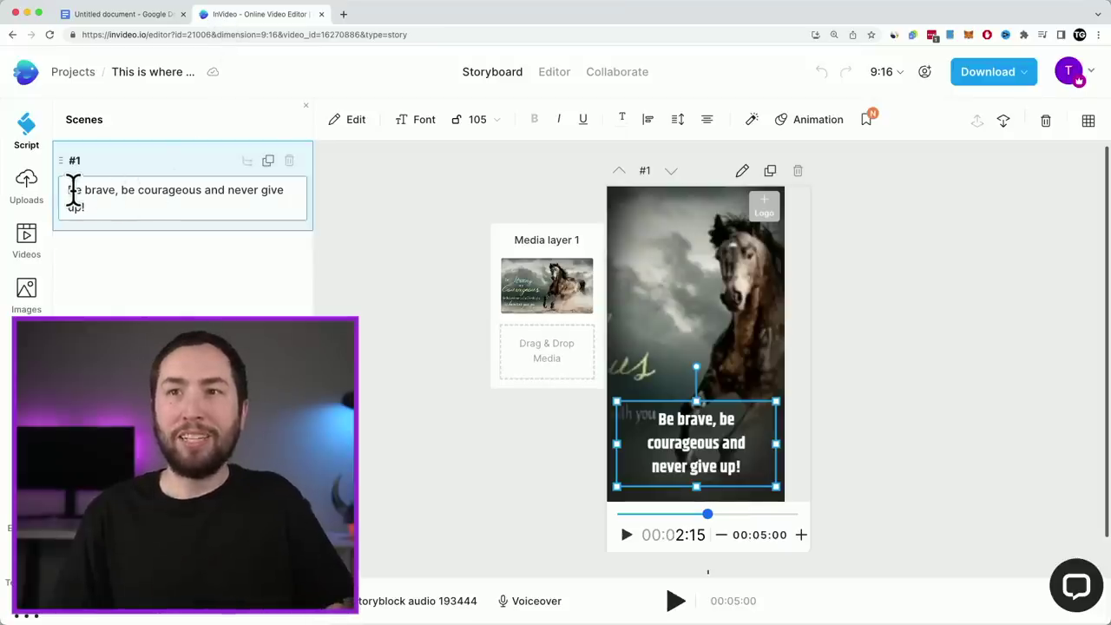
Retype 'BE BRAVE' and 'BE COURAGEOUS' in capitals and split the caption into three lines.
{"action": "left_click_drag", "start_coordinate": [112, 191], "coordinate": [119, 191]}
{"action": "type", "text": "BE BRAVE"}
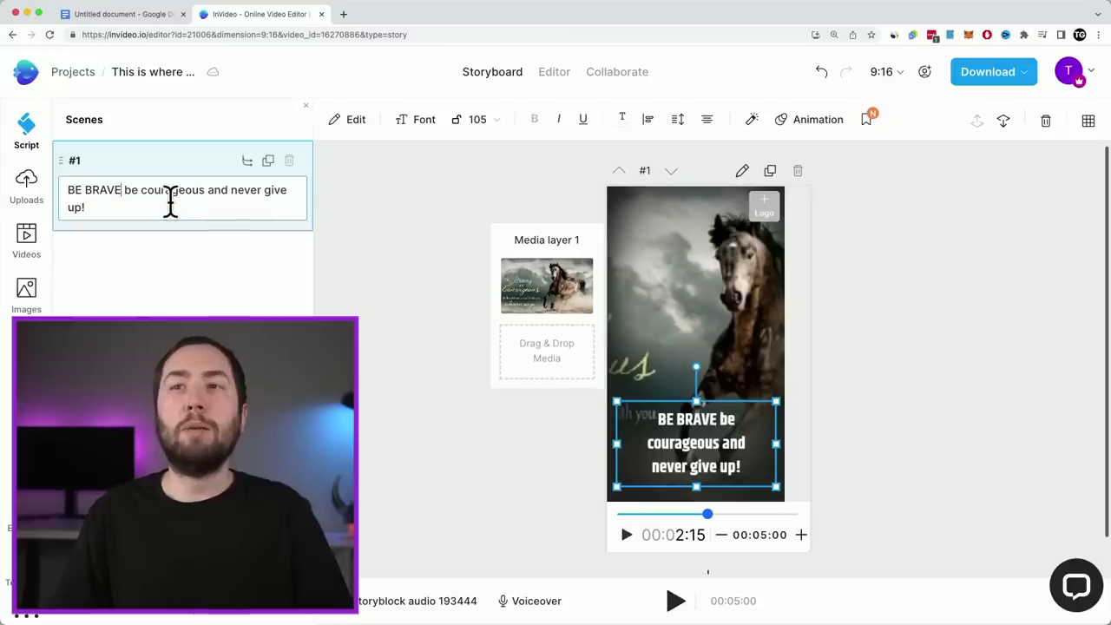
{"action": "left_click", "coordinate": [247, 161]}
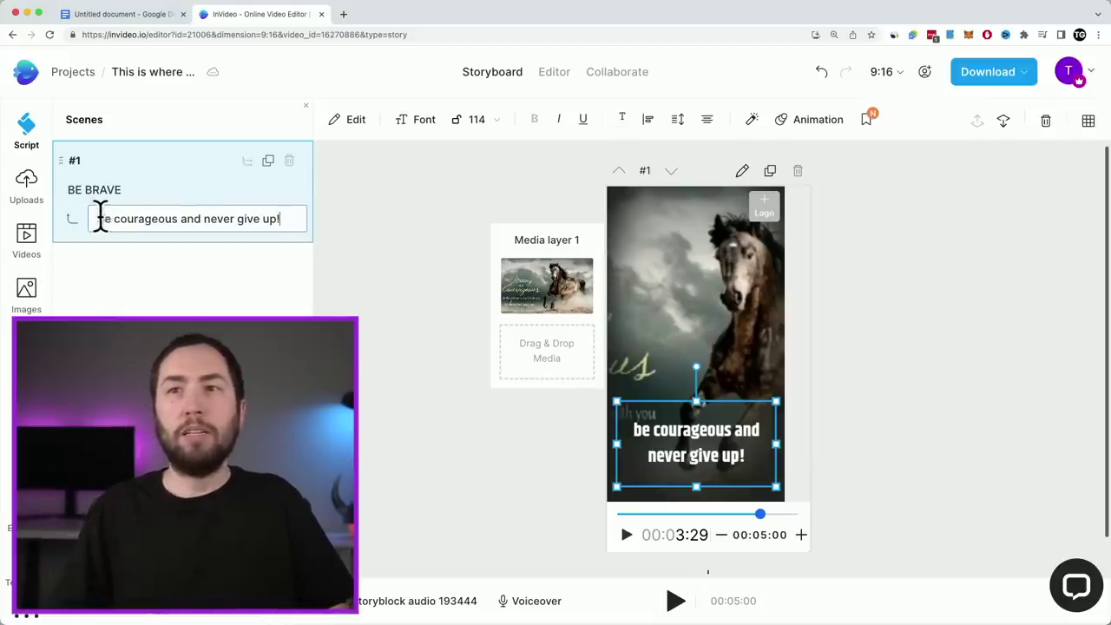
{"action": "left_click_drag", "start_coordinate": [174, 218], "coordinate": [179, 218]}
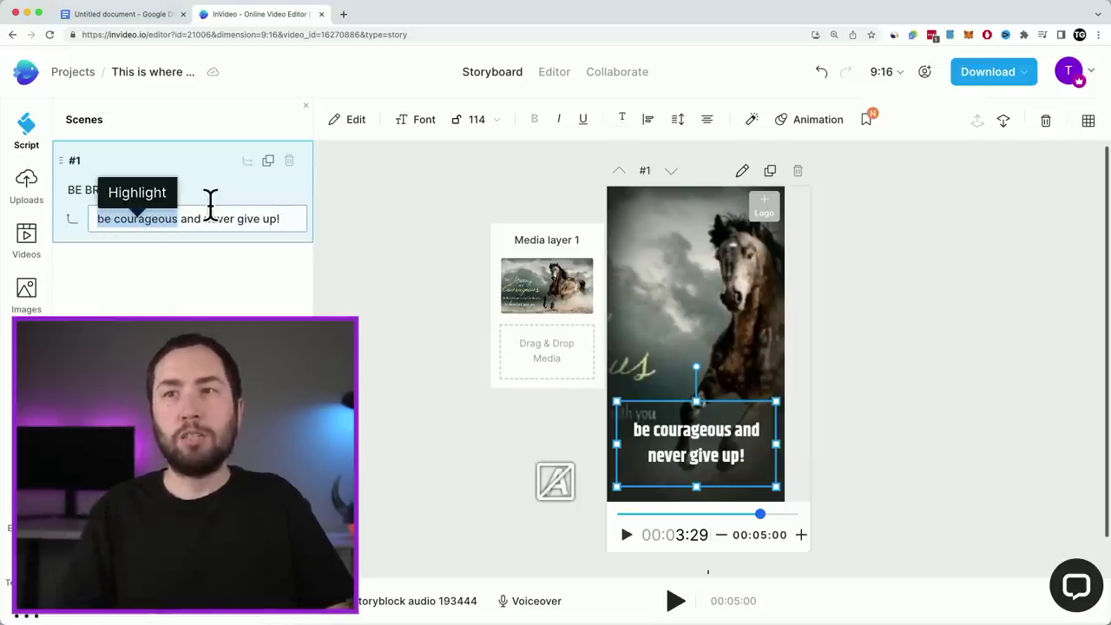
{"action": "type", "text": "BE COURAGEOUS"}
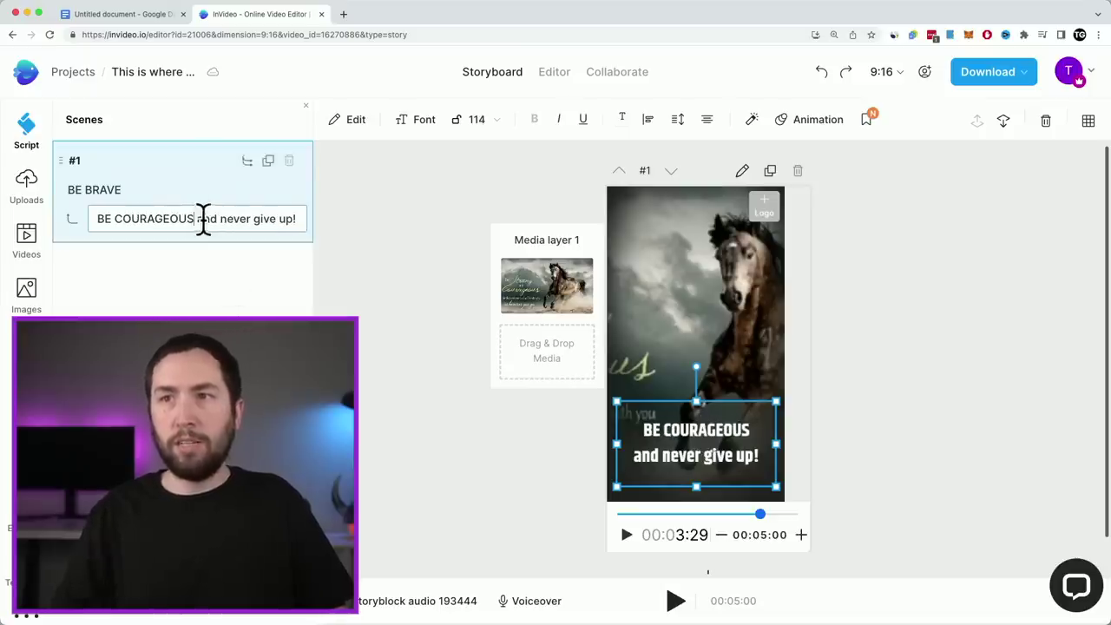
{"action": "left_click", "coordinate": [247, 161]}
{"action": "triple_click", "coordinate": [167, 247]}
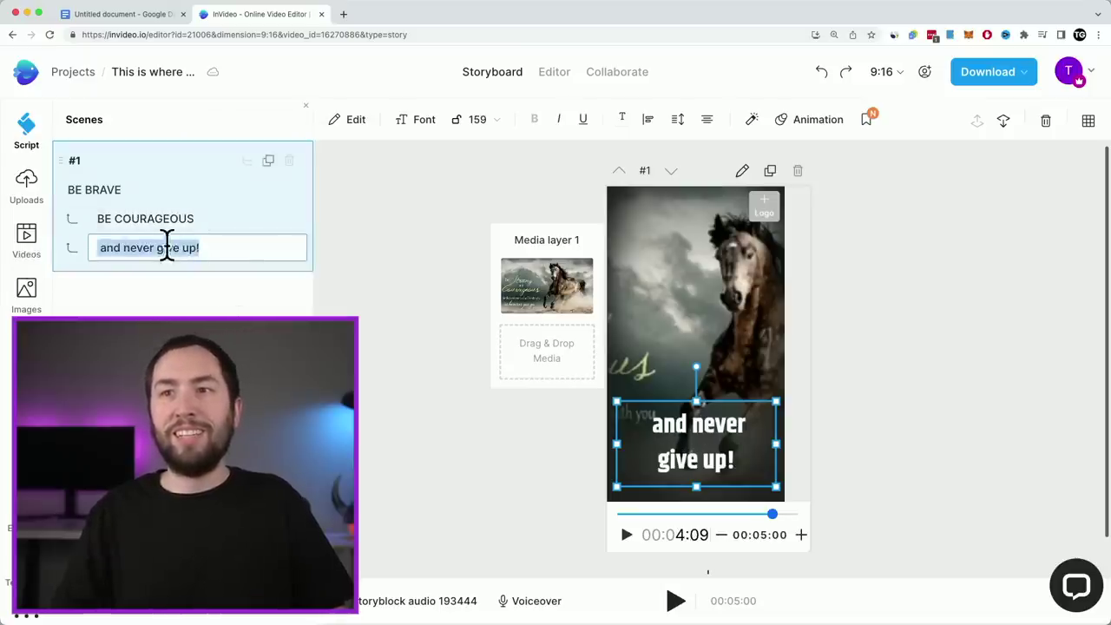
{"action": "type", "text": "abd"}
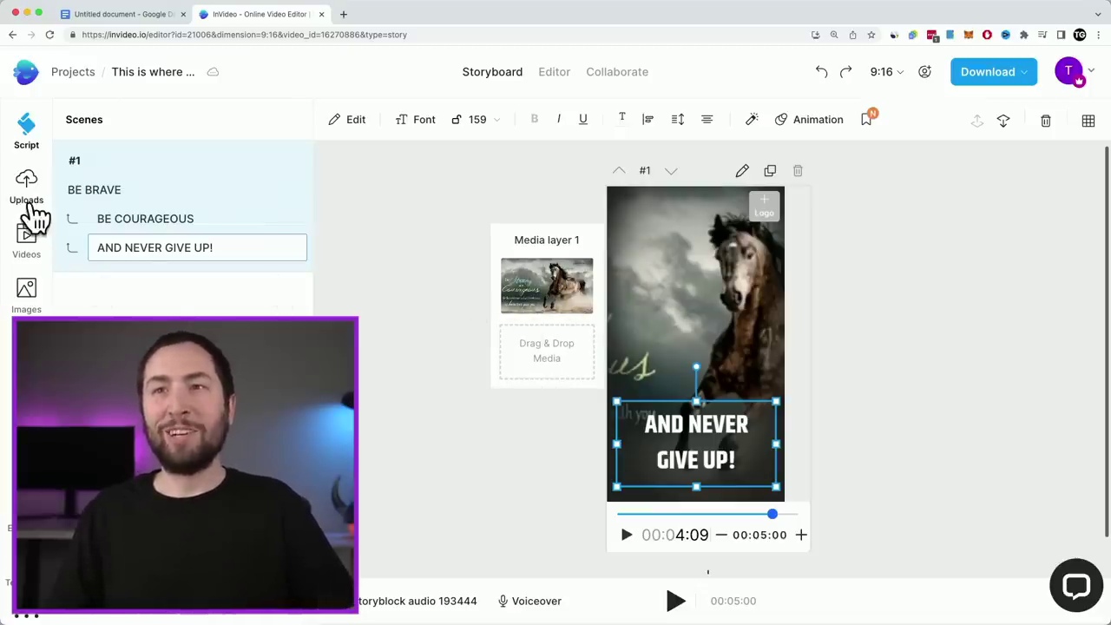
Search stock videos for 'lifting weights' and drag the 10-second gym clip onto scene #1.
{"action": "left_click", "coordinate": [28, 252]}
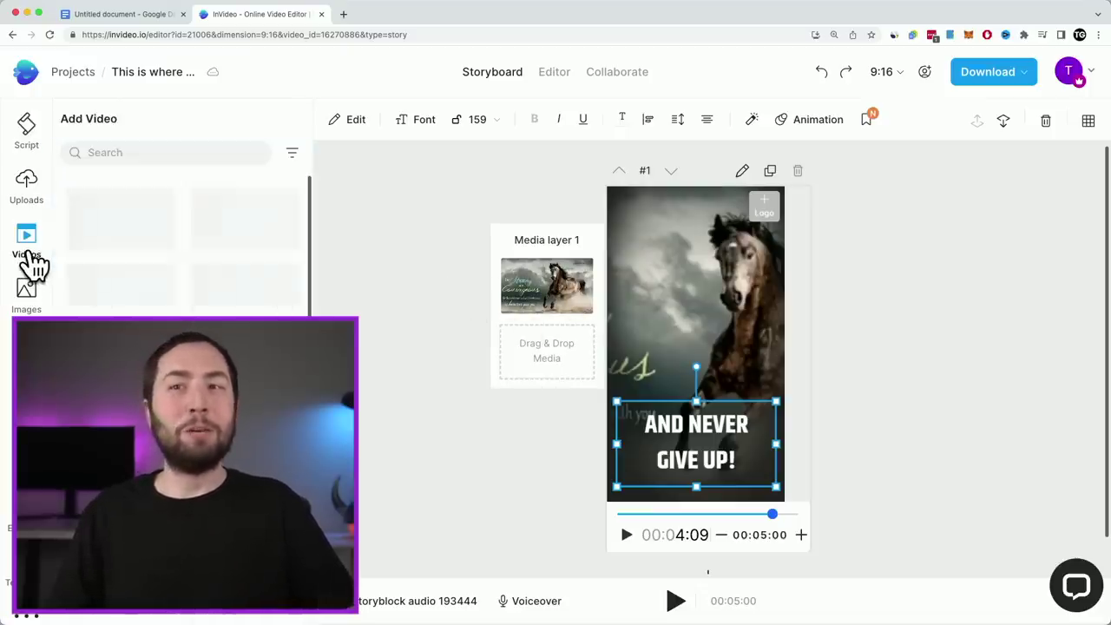
{"action": "left_click", "coordinate": [140, 152]}
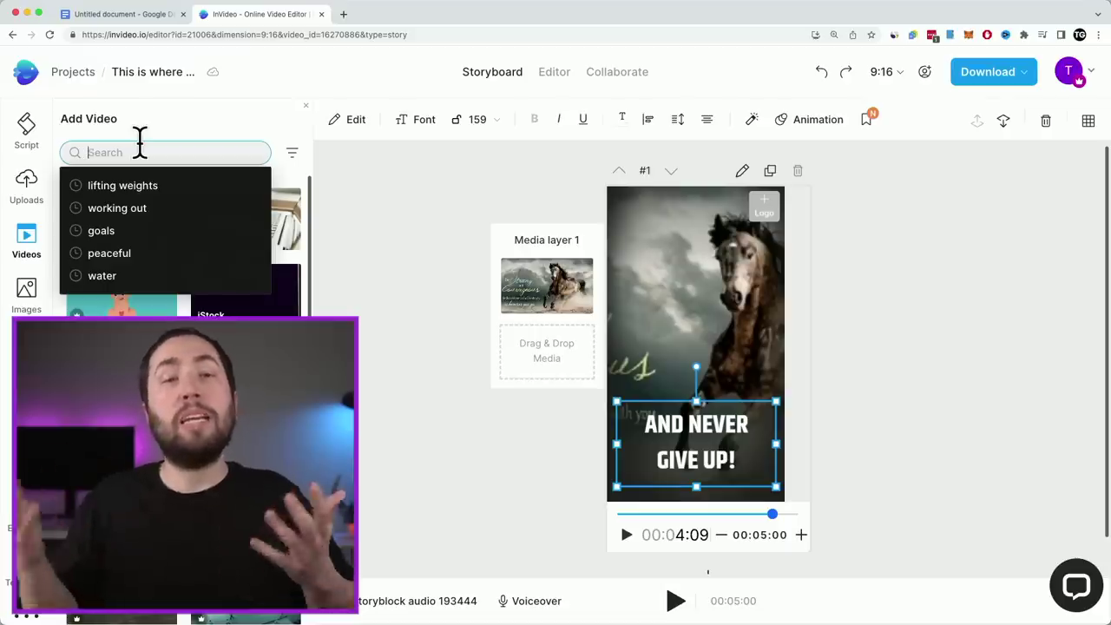
{"action": "left_click", "coordinate": [152, 187]}
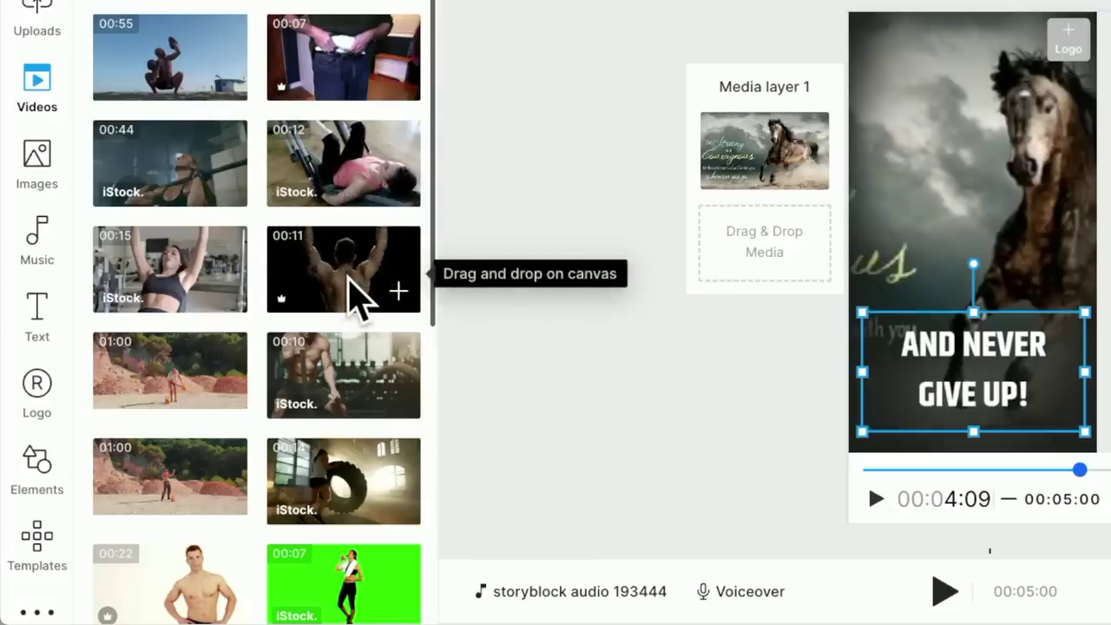
{"action": "scroll", "coordinate": [360, 293], "scroll_direction": "down", "scroll_amount": 1}
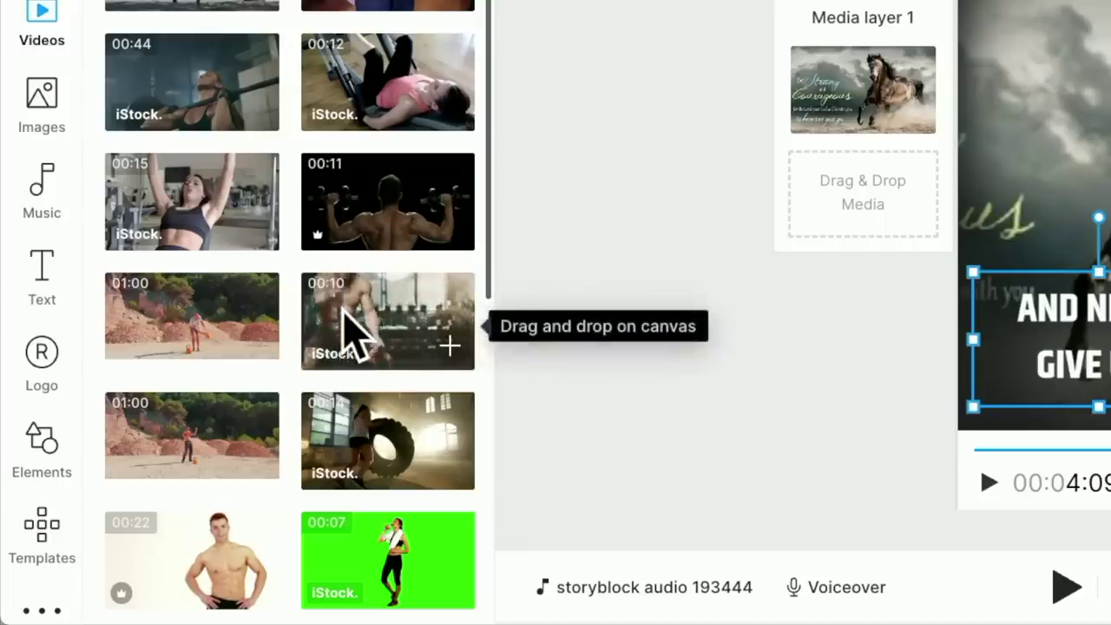
{"action": "left_click_drag", "start_coordinate": [409, 352], "coordinate": [812, 113]}
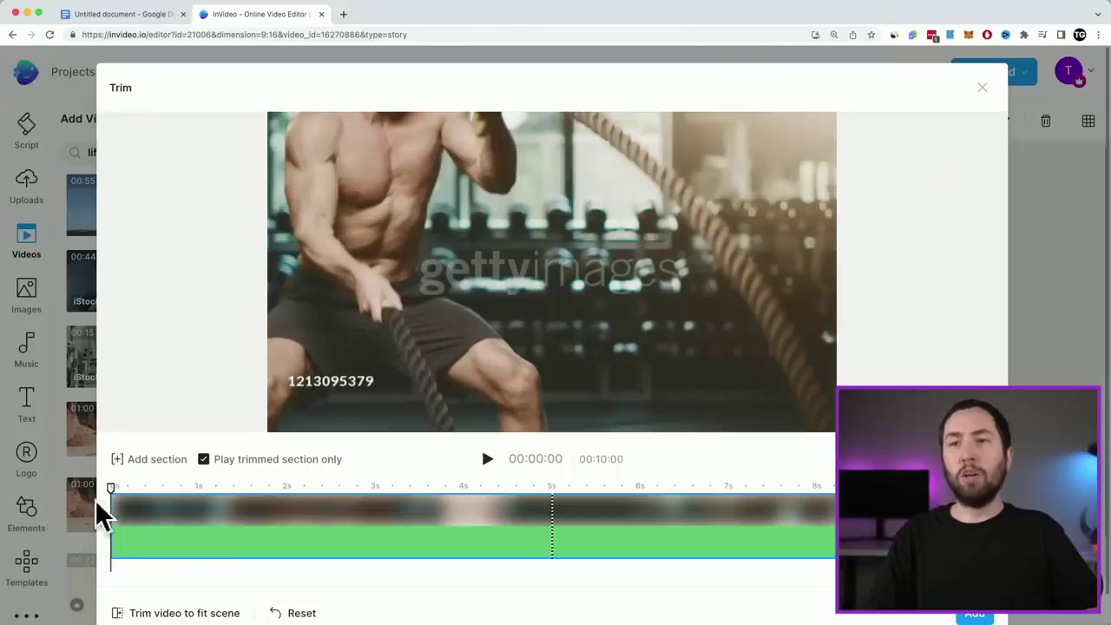
Preview the gym clip in the Trim window, keep its range at 0–10 s and add it.
{"action": "mouse_move", "coordinate": [112, 487]}
{"action": "left_mouse_down"}
{"action": "mouse_move", "coordinate": [758, 486]}
{"action": "mouse_move", "coordinate": [106, 496]}
{"action": "left_mouse_up"}
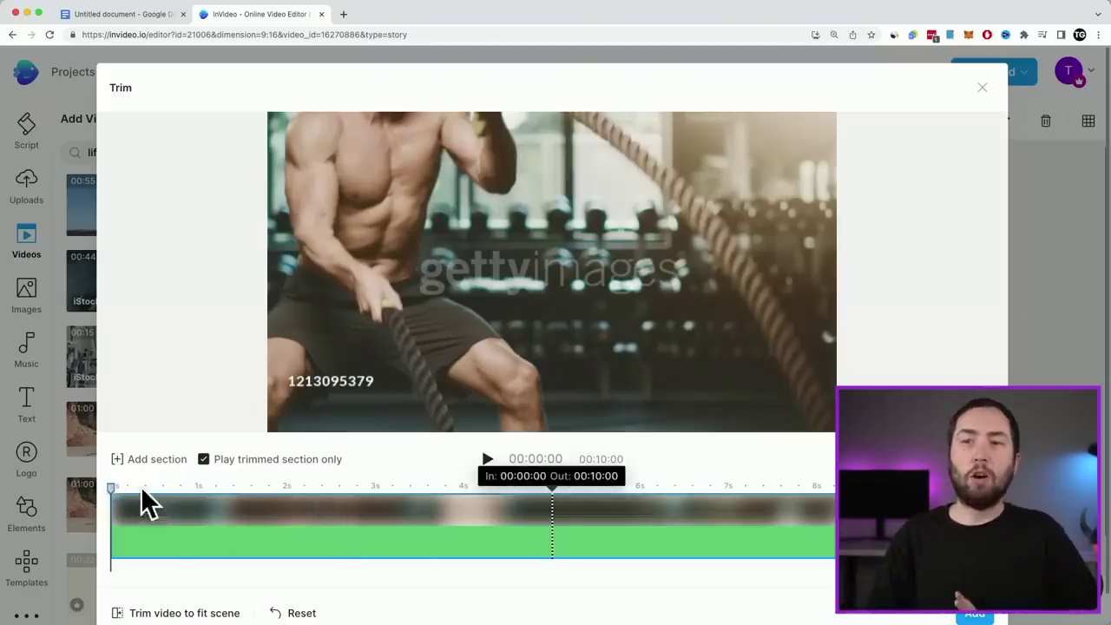
{"action": "left_click_drag", "start_coordinate": [108, 491], "coordinate": [374, 500]}
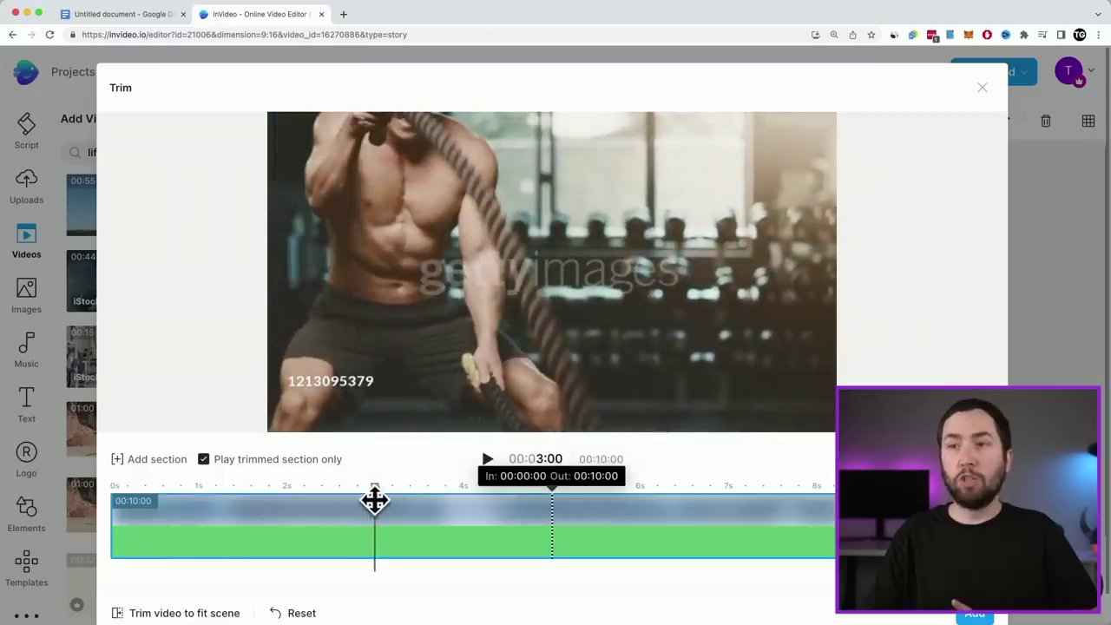
{"action": "left_click_drag", "start_coordinate": [117, 525], "coordinate": [382, 524]}
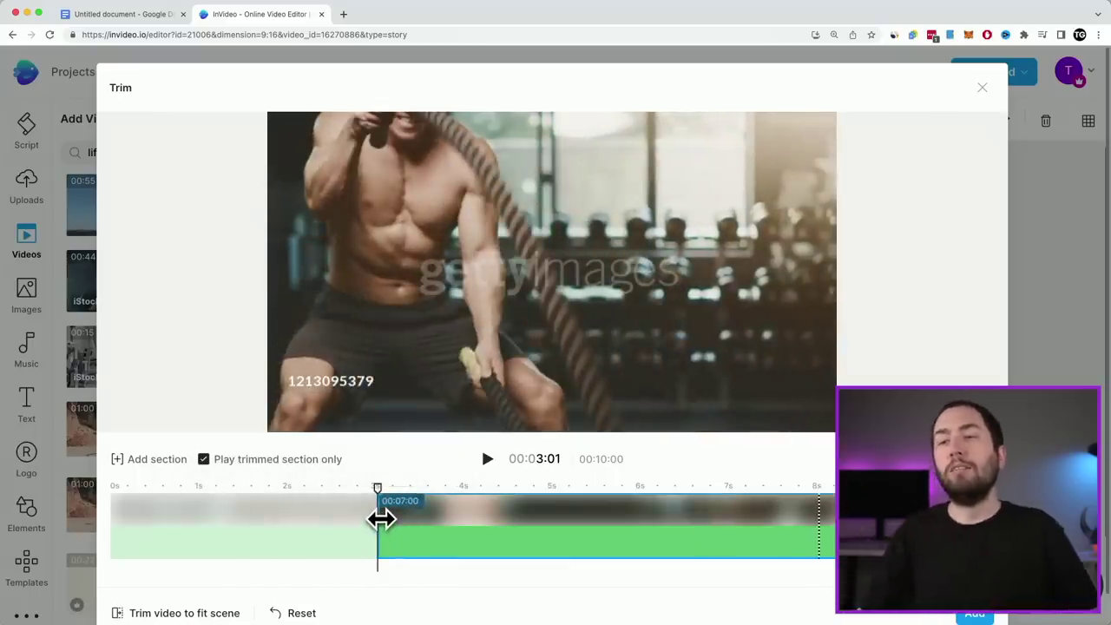
{"action": "left_click_drag", "start_coordinate": [382, 518], "coordinate": [44, 530]}
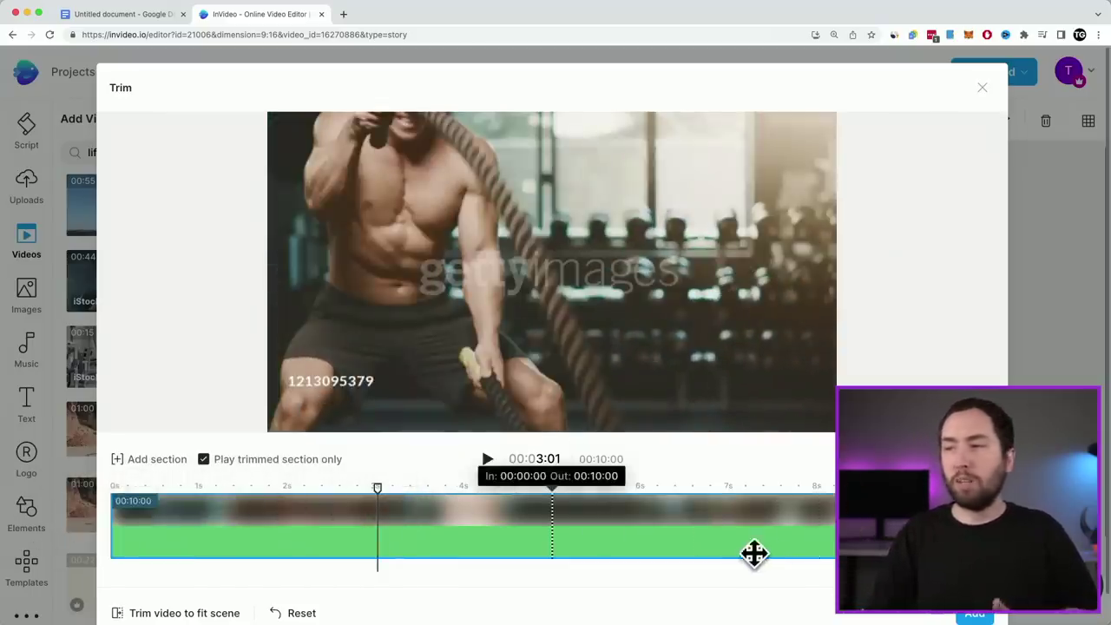
{"action": "left_click", "coordinate": [975, 609]}
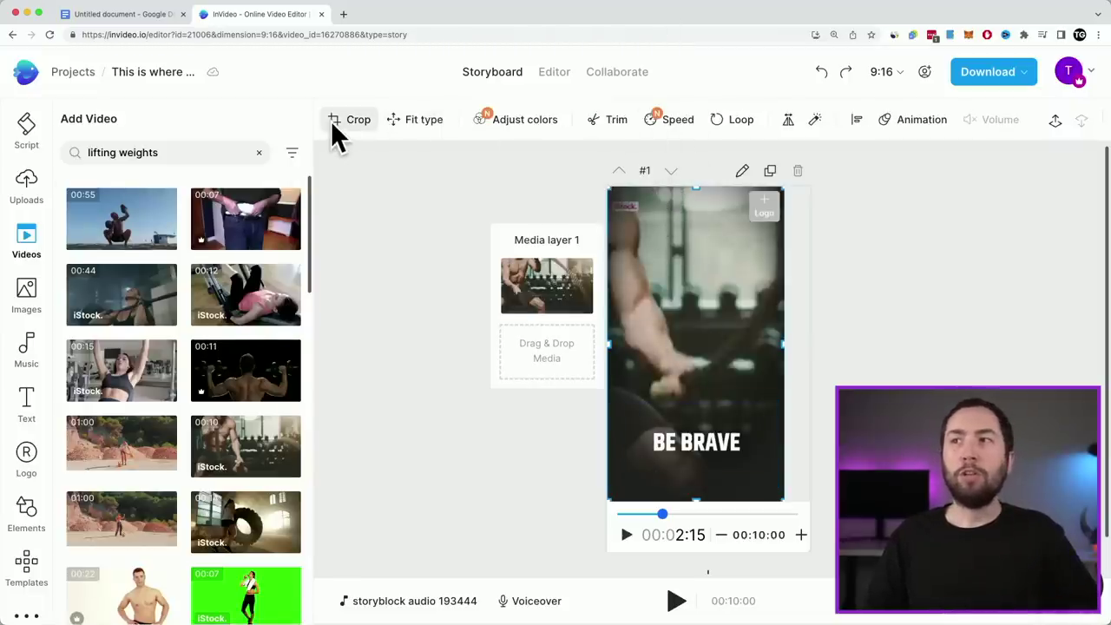
Remove the clip, drop the rope workout clip in again and add its full 10 seconds.
{"action": "key", "text": "BackSpace"}
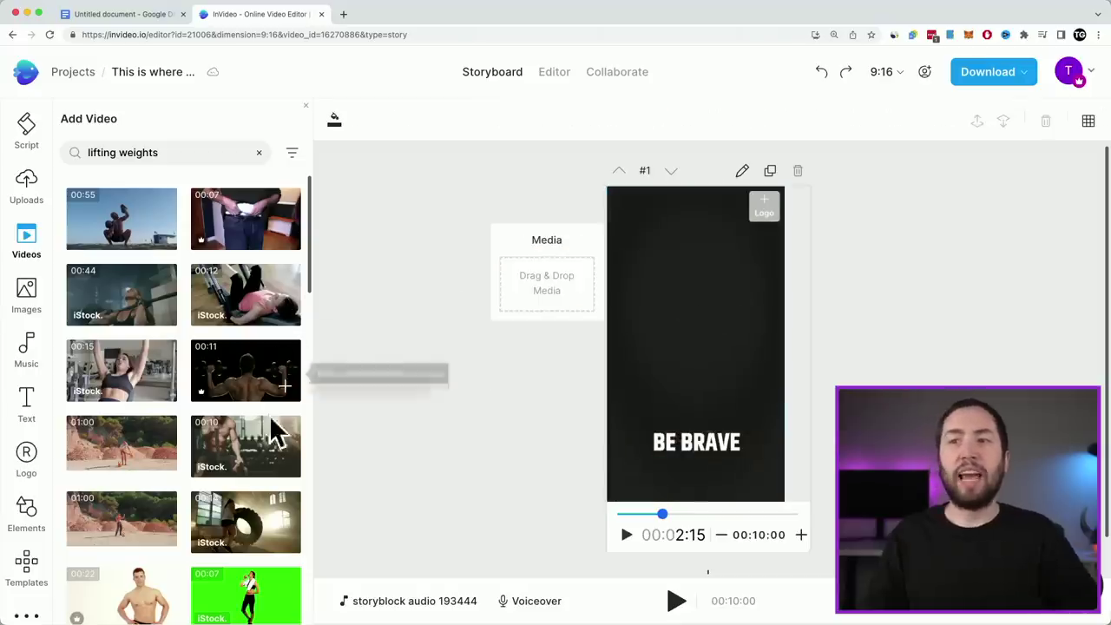
{"action": "left_click_drag", "start_coordinate": [261, 434], "coordinate": [521, 286]}
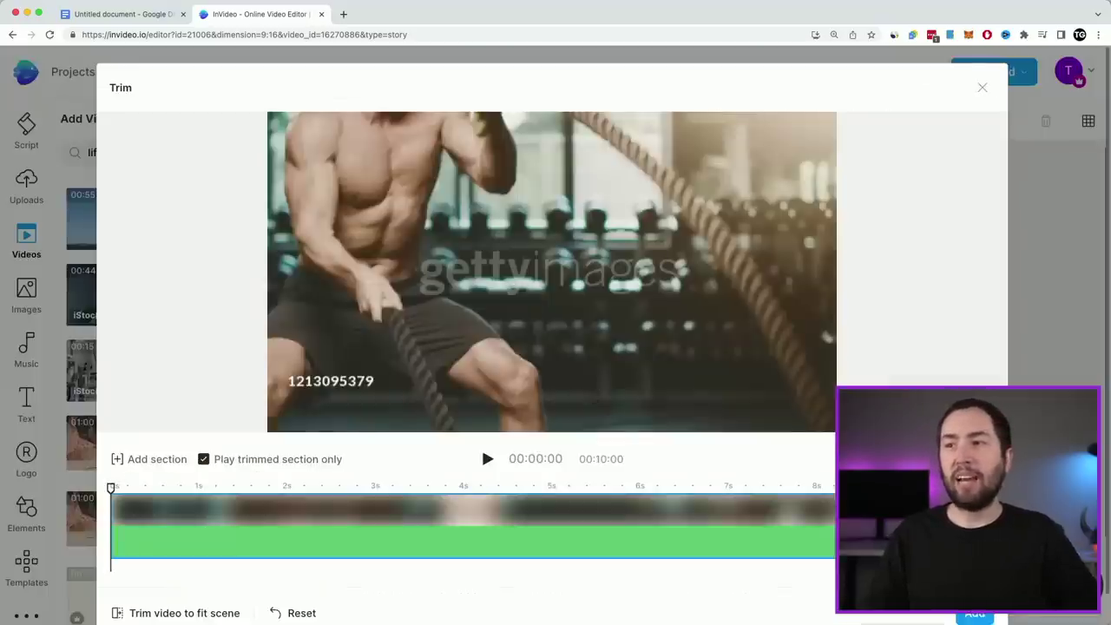
{"action": "left_click", "coordinate": [975, 614]}
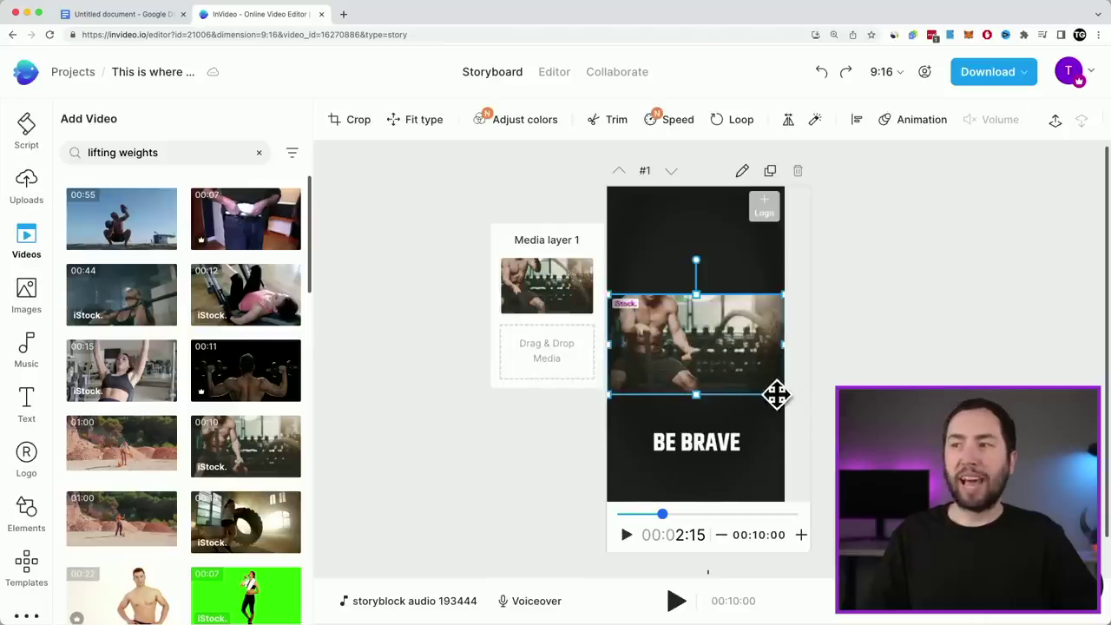
Stretch the rope workout clip over the whole portrait canvas and play the scene preview.
{"action": "left_click_drag", "start_coordinate": [778, 392], "coordinate": [811, 440]}
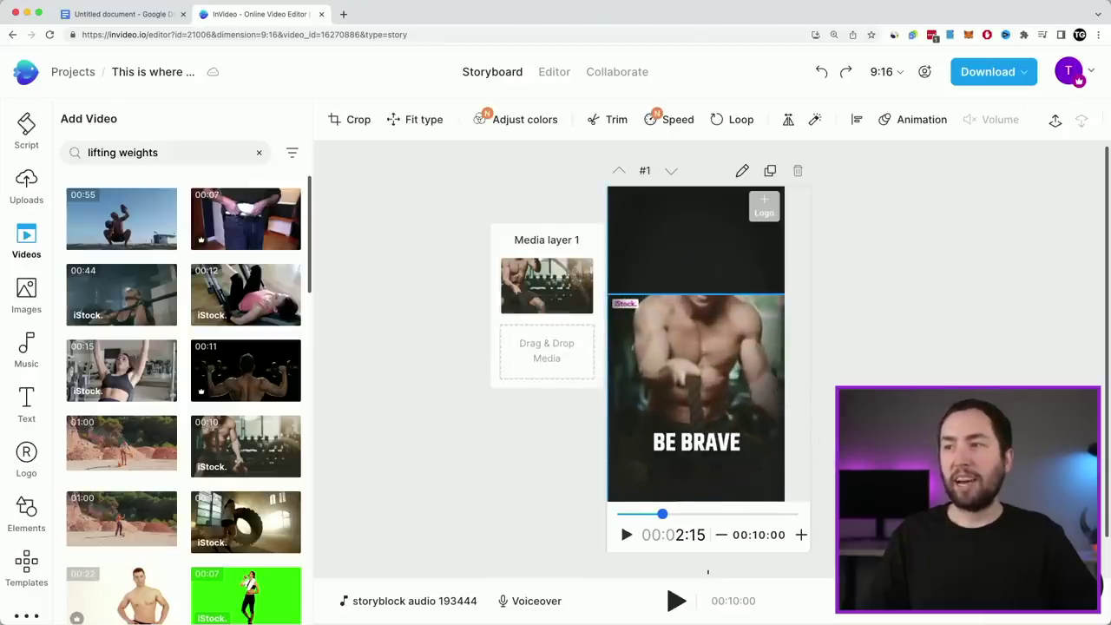
{"action": "left_click_drag", "start_coordinate": [607, 295], "coordinate": [546, 211]}
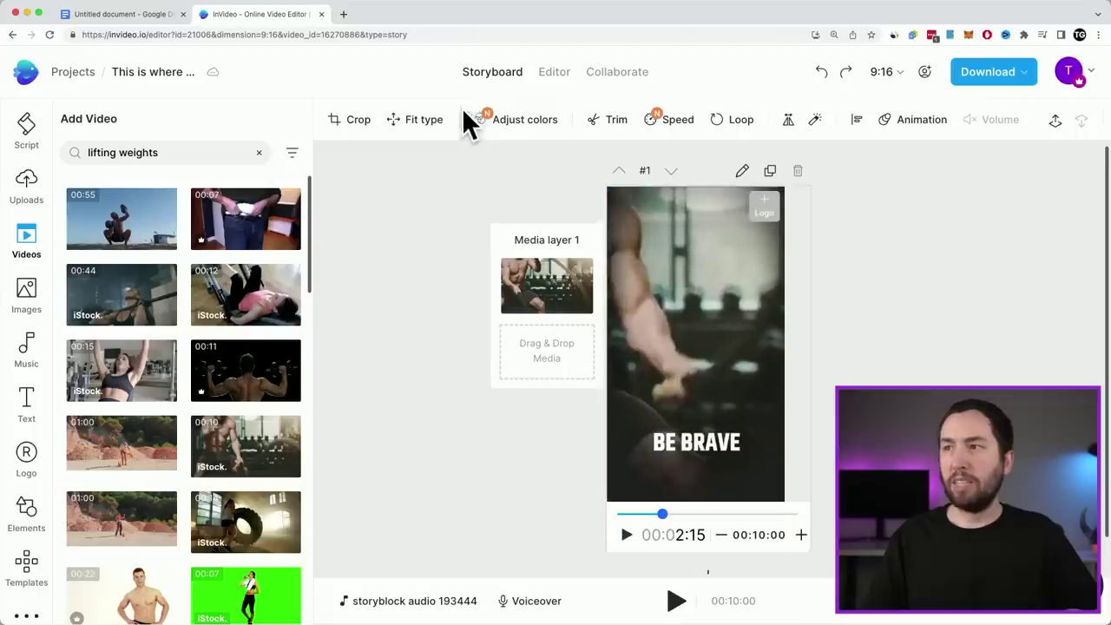
{"action": "left_click_drag", "start_coordinate": [637, 272], "coordinate": [777, 287]}
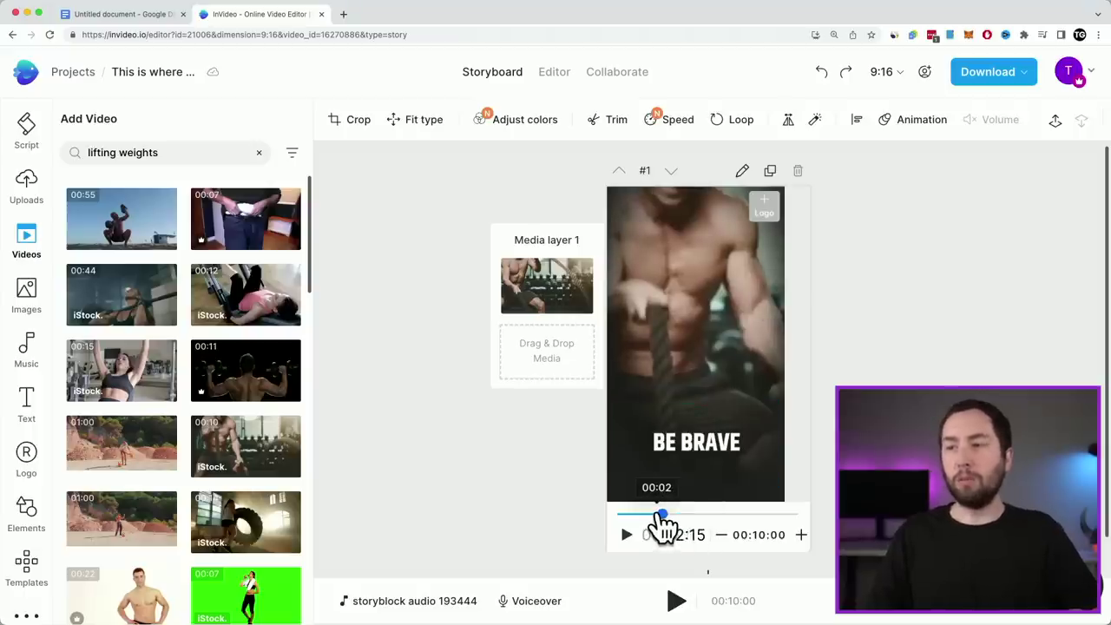
{"action": "left_click", "coordinate": [626, 533]}
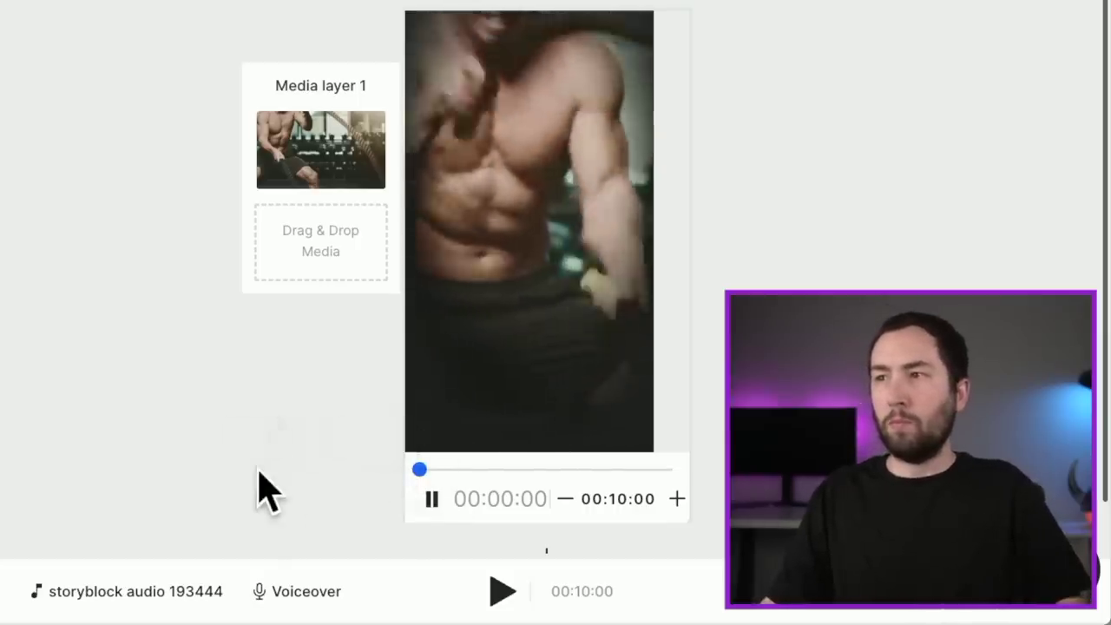
{"action": "left_click", "coordinate": [431, 498]}
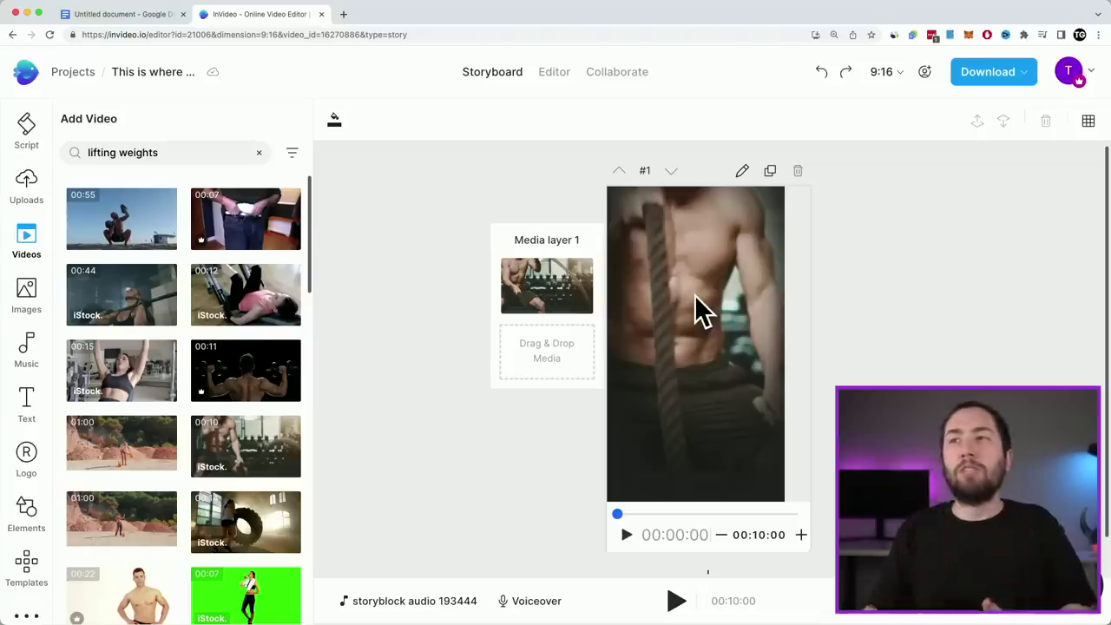
Move the purple quote caption clip to 0s at the start of the timeline.
{"action": "left_click", "coordinate": [568, 78]}
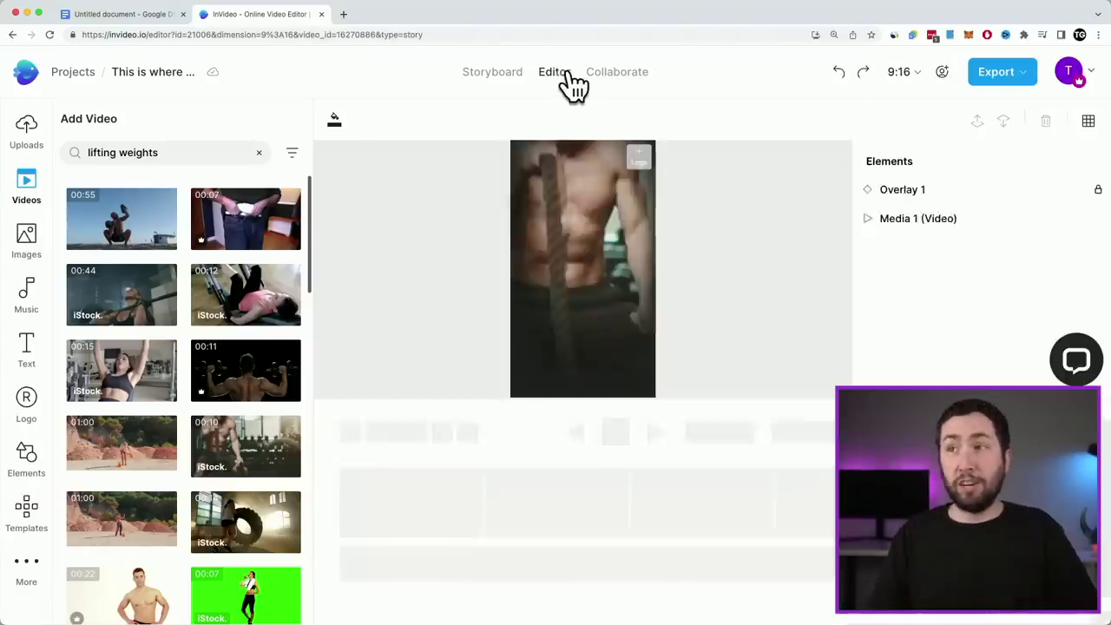
{"action": "left_click", "coordinate": [360, 418]}
{"action": "left_click", "coordinate": [546, 486]}
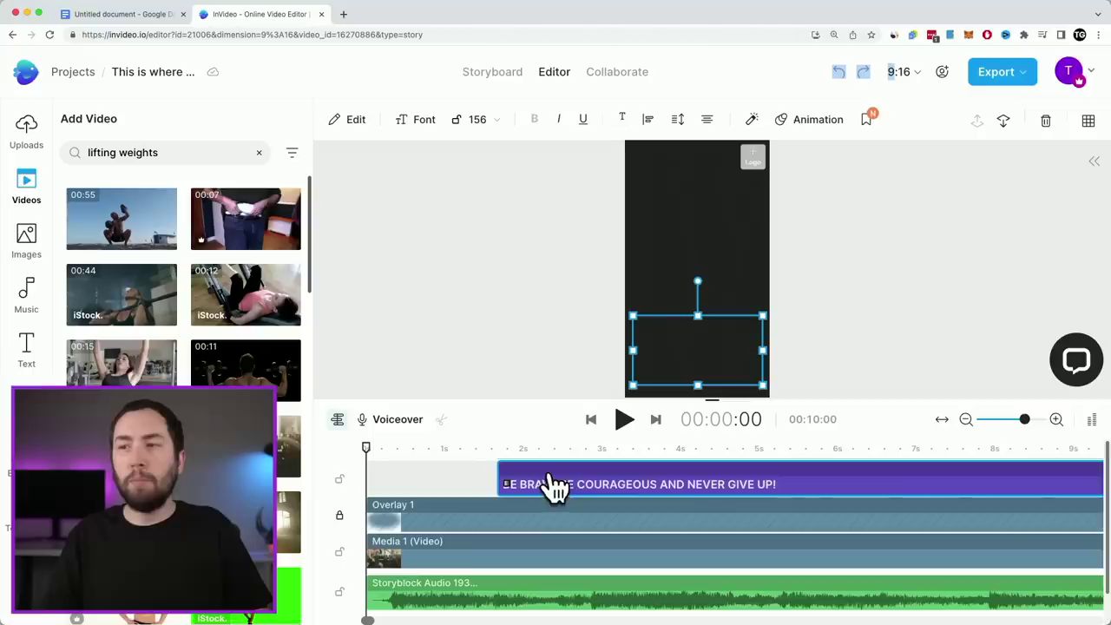
{"action": "left_click_drag", "start_coordinate": [571, 479], "coordinate": [433, 472]}
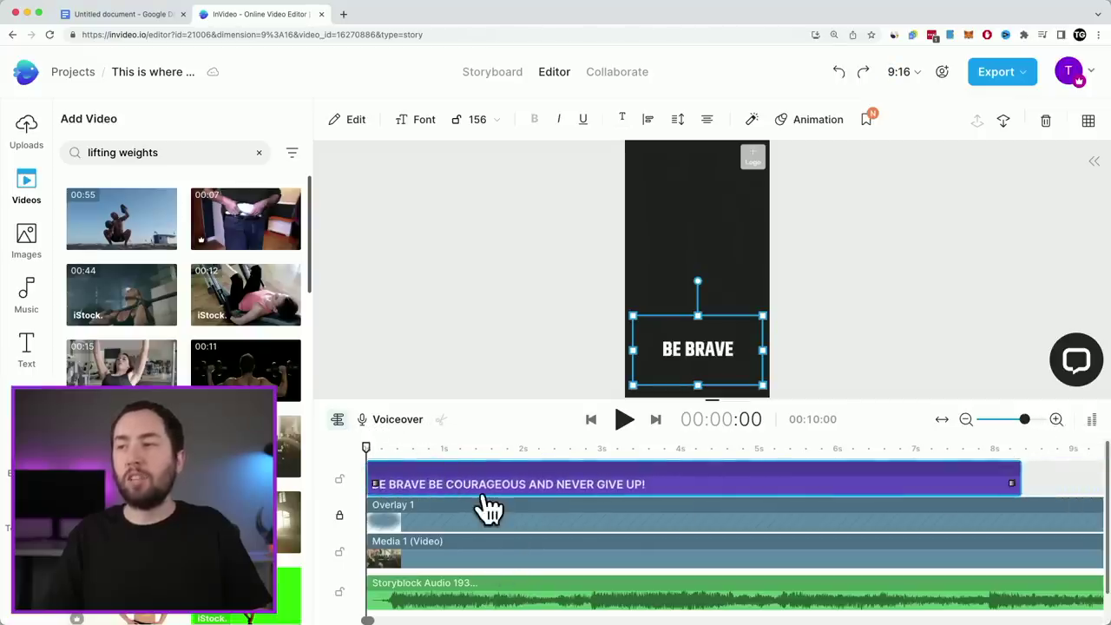
Preview the video with the captions playing over the gym clip.
{"action": "left_click", "coordinate": [623, 419]}
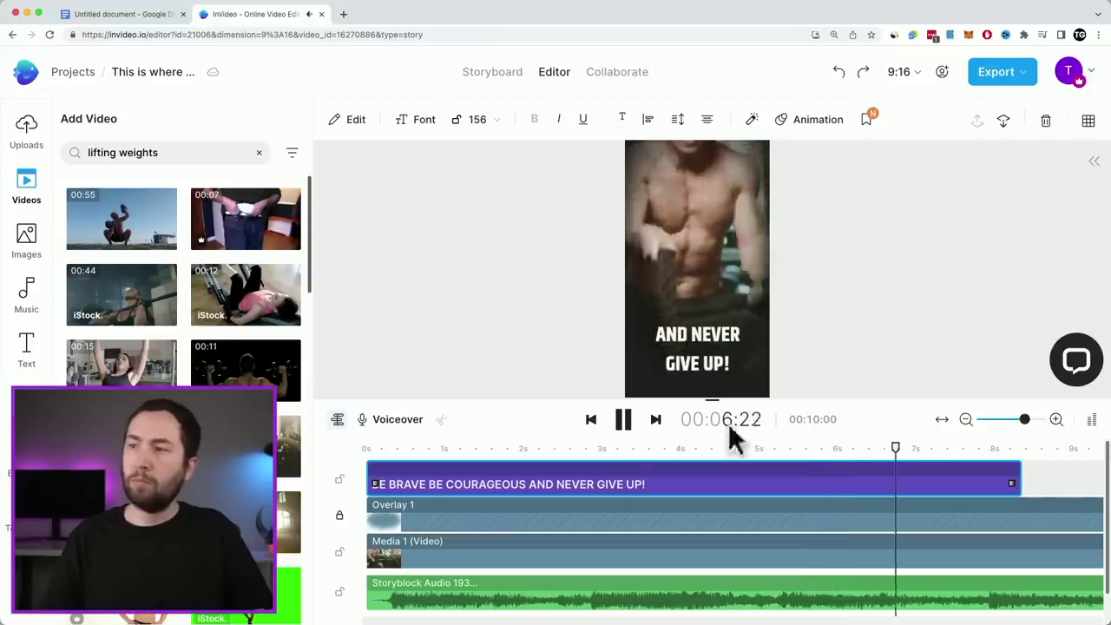
{"action": "left_click", "coordinate": [619, 416]}
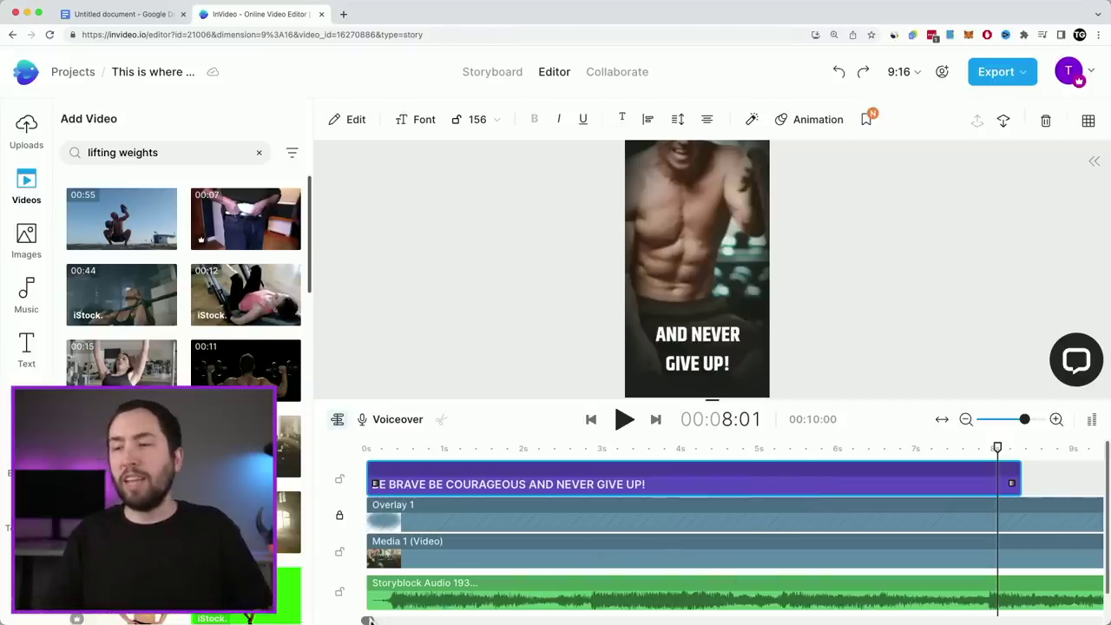
{"action": "scroll", "coordinate": [368, 620], "scroll_direction": "right", "scroll_amount": 5}
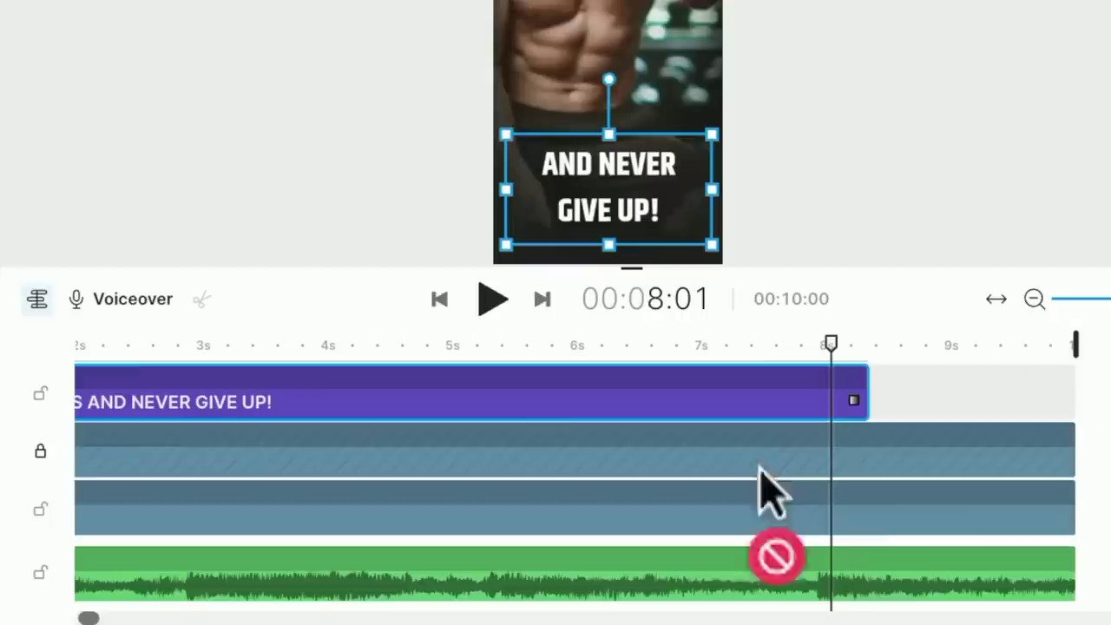
Unlock Overlay, trim caption and overlay to the 8s playhead, and cut Media 1's remaining footage.
{"action": "left_click_drag", "start_coordinate": [112, 439], "coordinate": [41, 453]}
{"action": "left_click", "coordinate": [41, 452]}
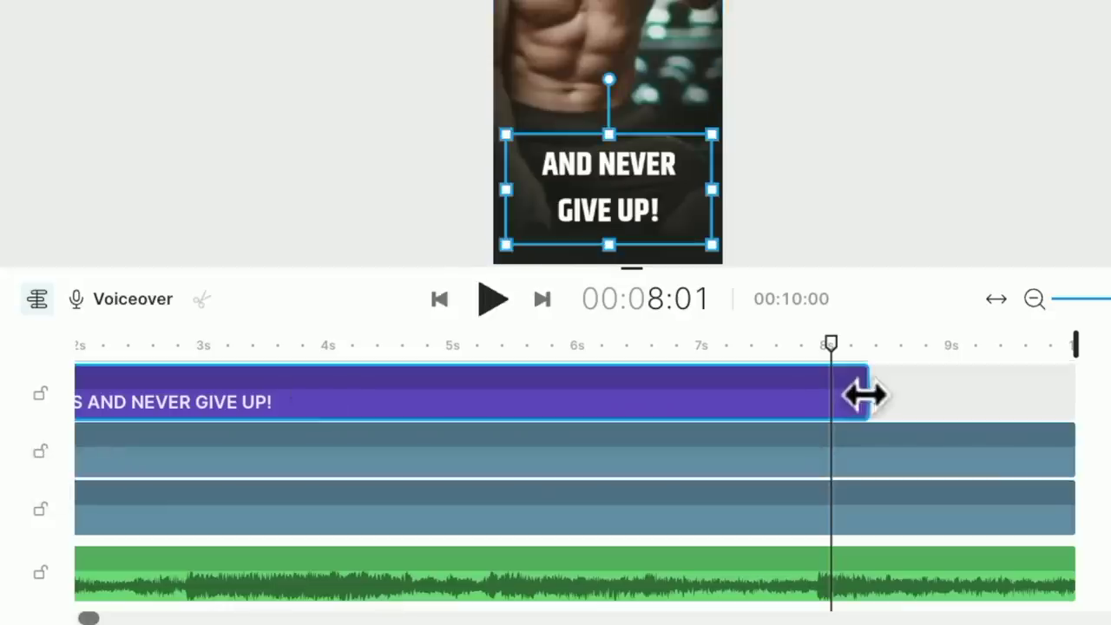
{"action": "left_click_drag", "start_coordinate": [859, 396], "coordinate": [833, 396]}
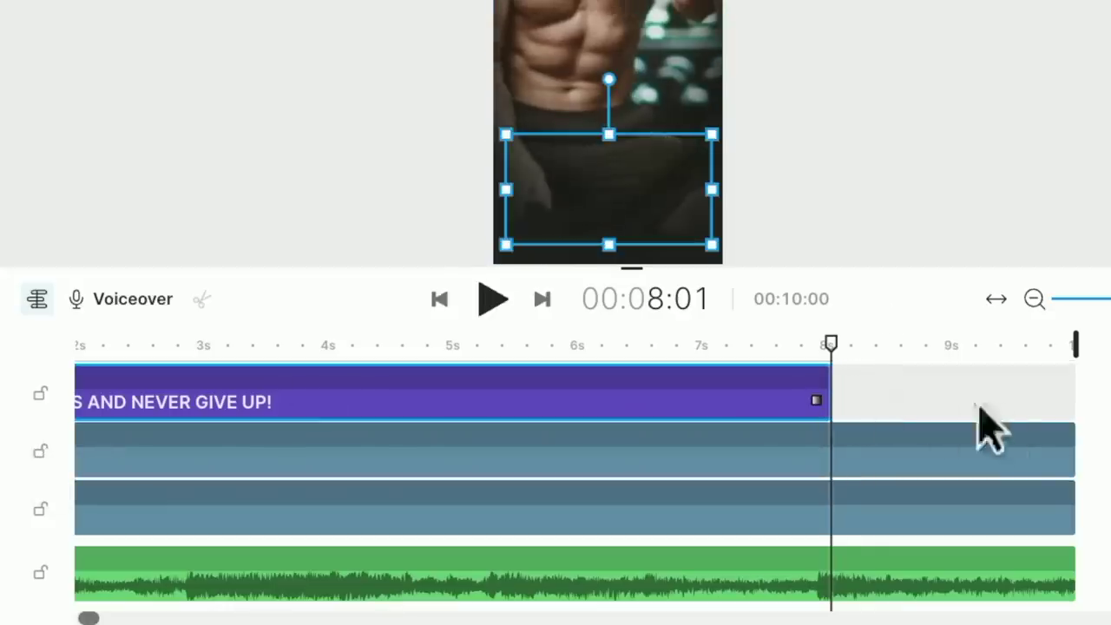
{"action": "left_click_drag", "start_coordinate": [1074, 453], "coordinate": [833, 452]}
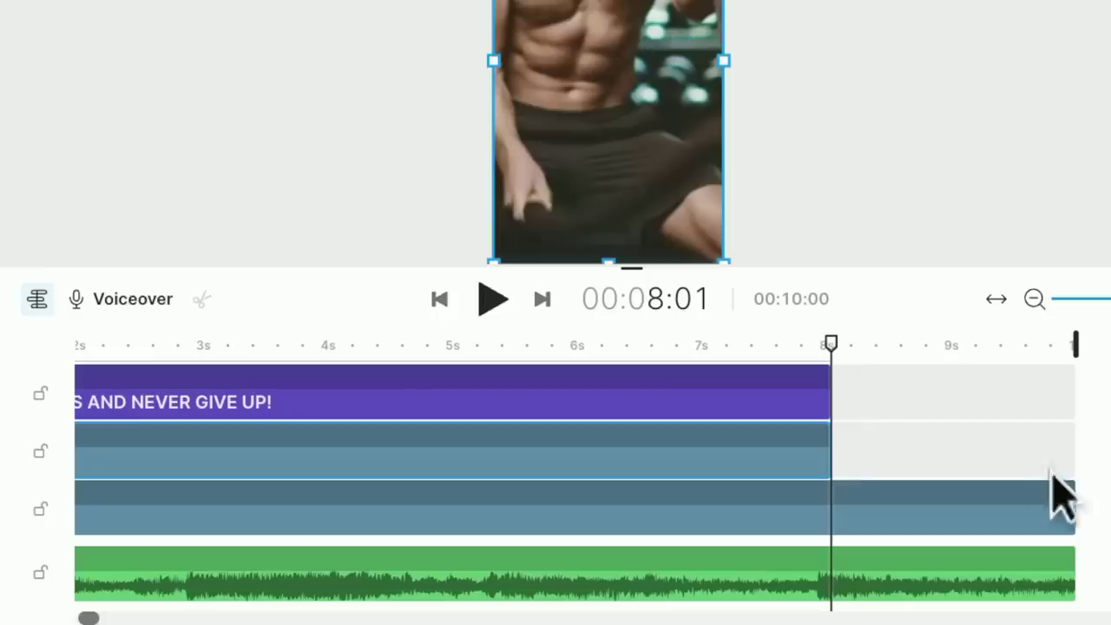
{"action": "left_click", "coordinate": [855, 503]}
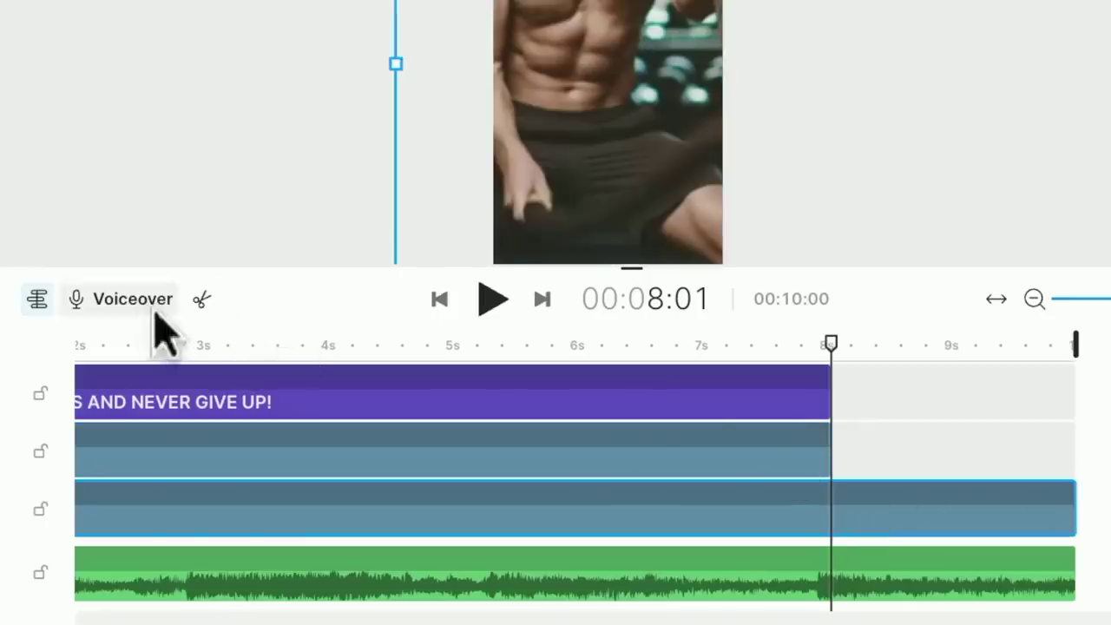
{"action": "left_click", "coordinate": [201, 298]}
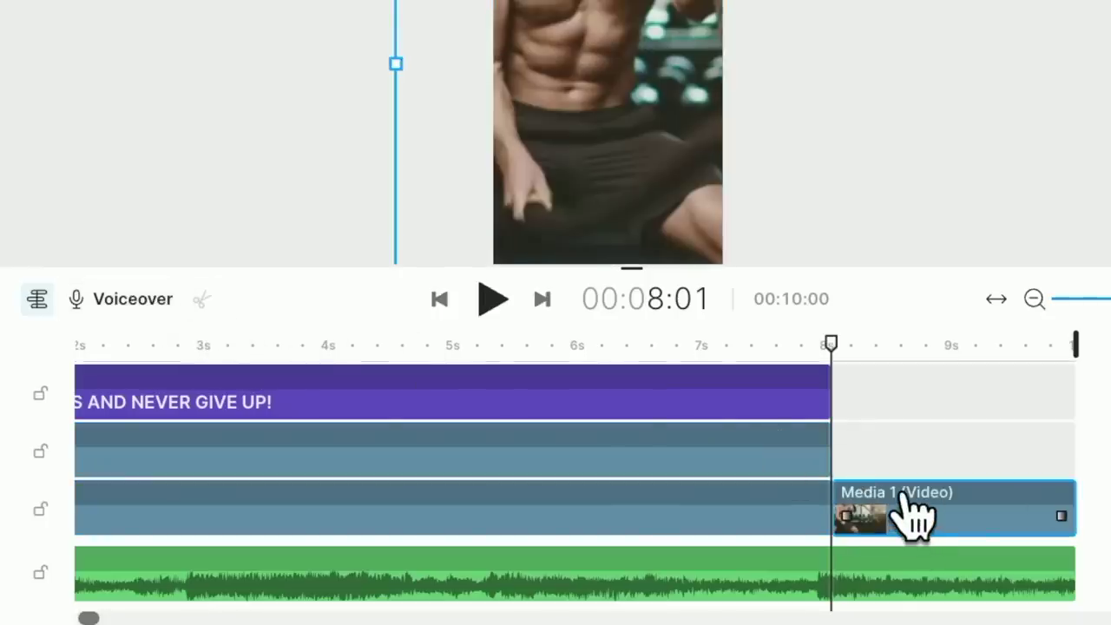
{"action": "key", "text": "Delete"}
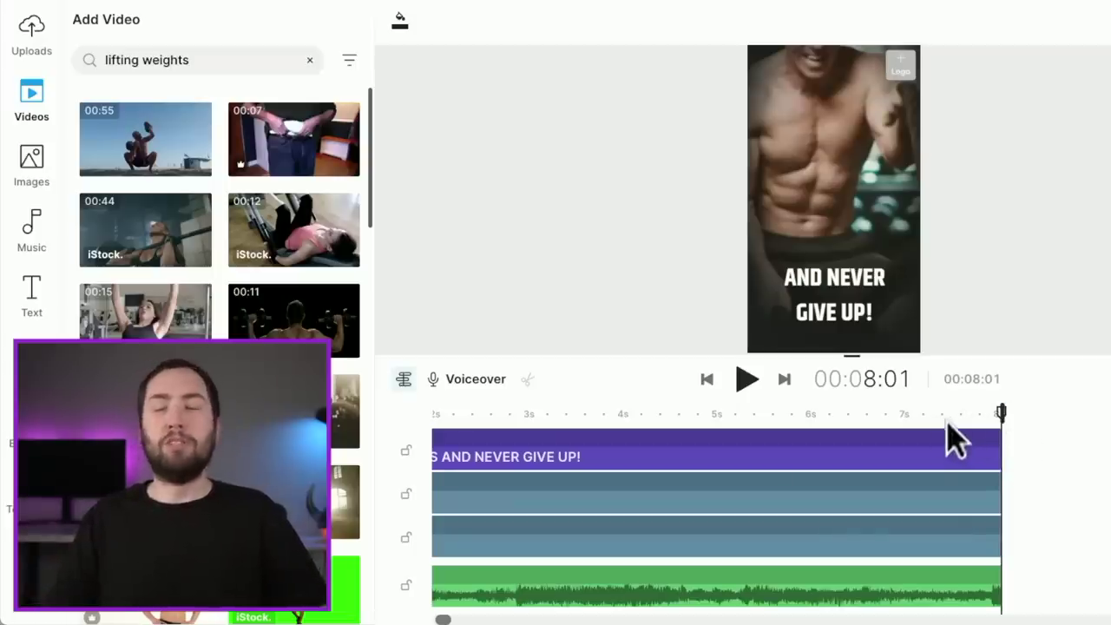
{"action": "left_click", "coordinate": [610, 588]}
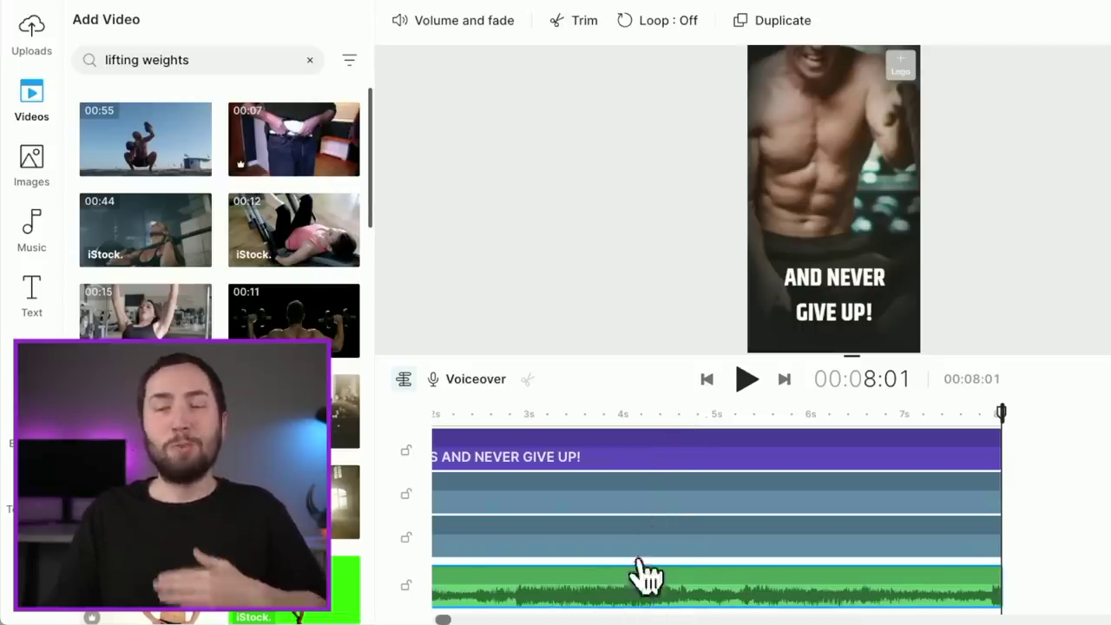
{"action": "left_click_drag", "start_coordinate": [619, 426], "coordinate": [596, 465]}
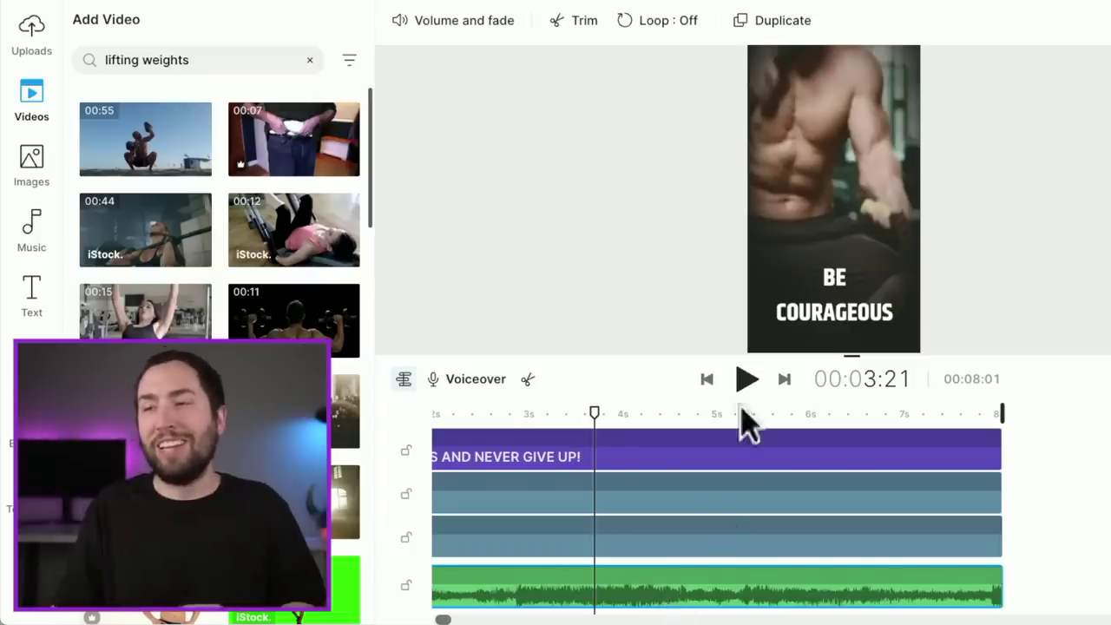
{"action": "left_click_drag", "start_coordinate": [597, 423], "coordinate": [339, 408]}
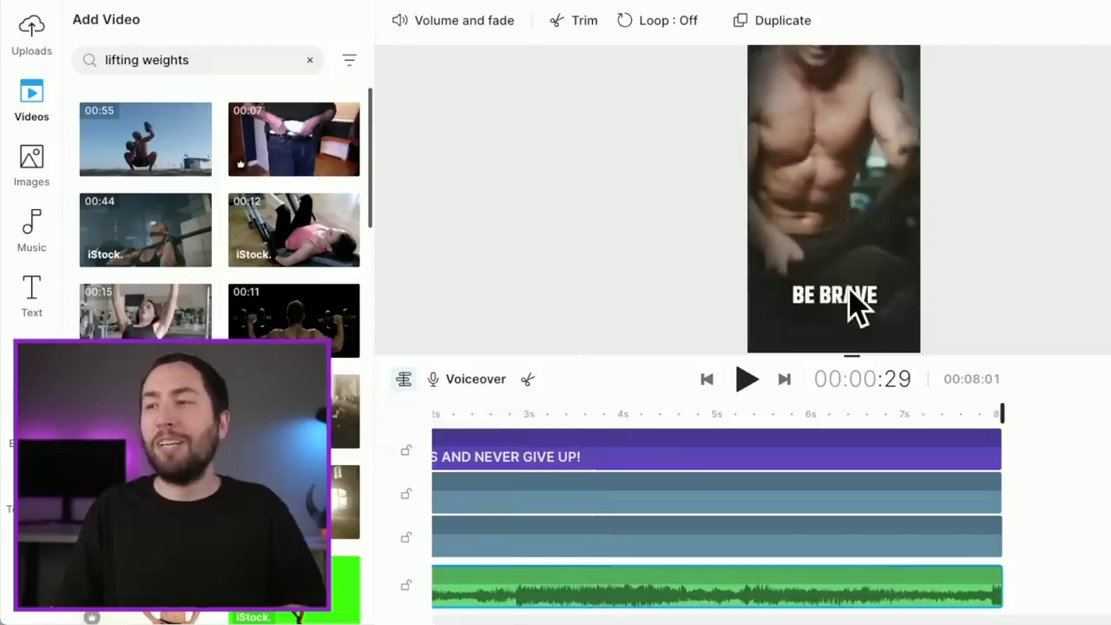
{"action": "left_click", "coordinate": [849, 295]}
Centre the captions in the frame and set their font size to 120.
{"action": "left_click_drag", "start_coordinate": [849, 295], "coordinate": [845, 193]}
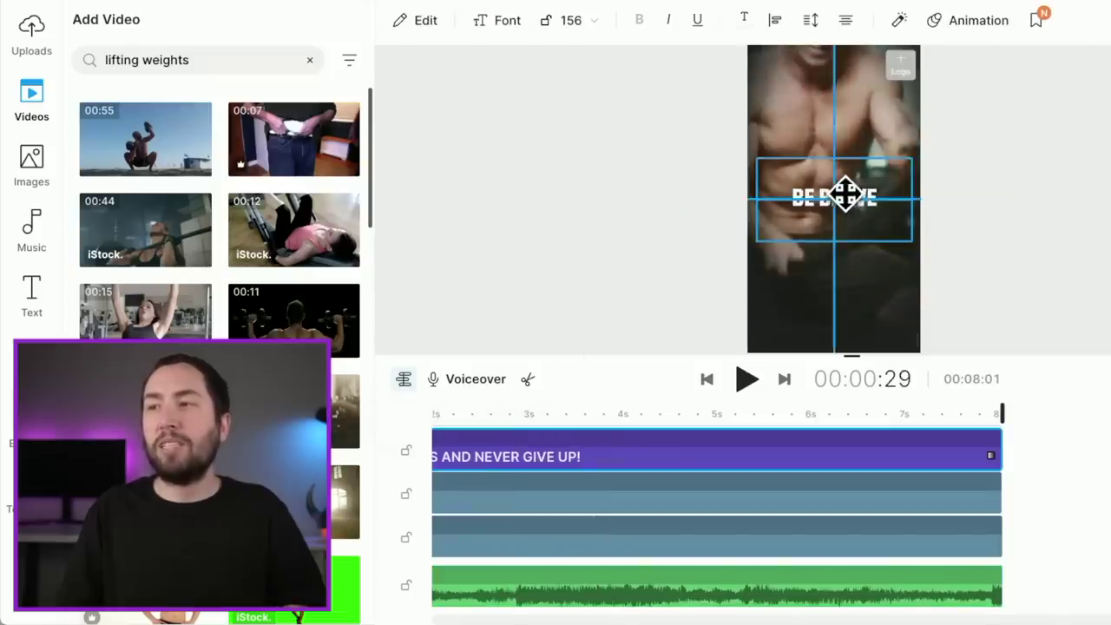
{"action": "left_click", "coordinate": [1042, 414]}
{"action": "left_click_drag", "start_coordinate": [1041, 415], "coordinate": [999, 420]}
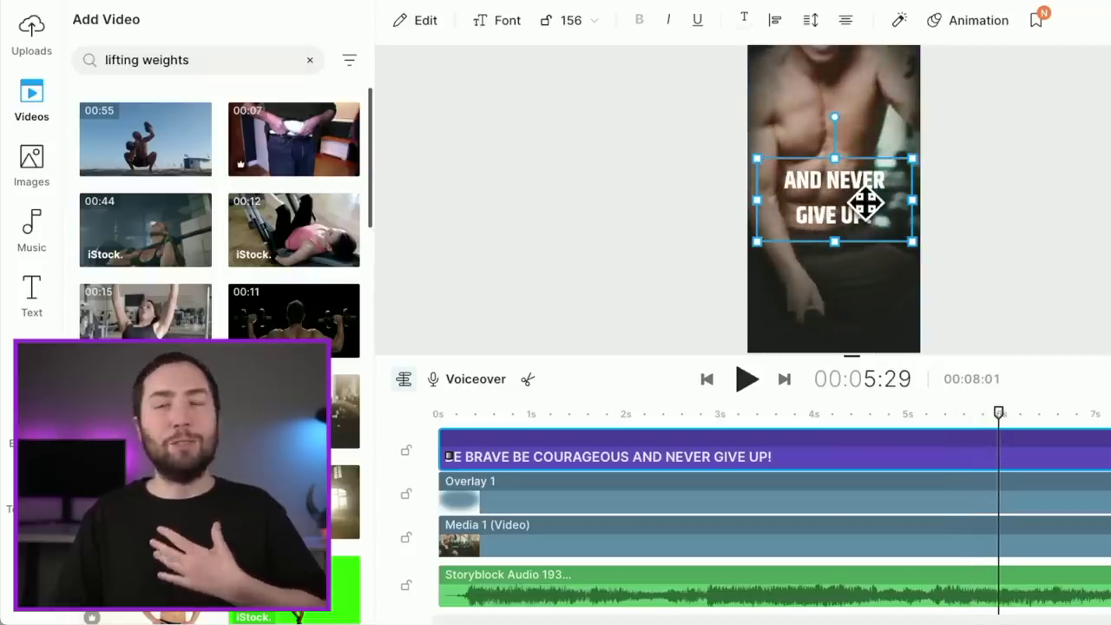
{"action": "mouse_move", "coordinate": [962, 421]}
{"action": "left_mouse_down"}
{"action": "mouse_move", "coordinate": [863, 421]}
{"action": "mouse_move", "coordinate": [961, 421]}
{"action": "left_mouse_up"}
{"action": "left_click", "coordinate": [576, 22]}
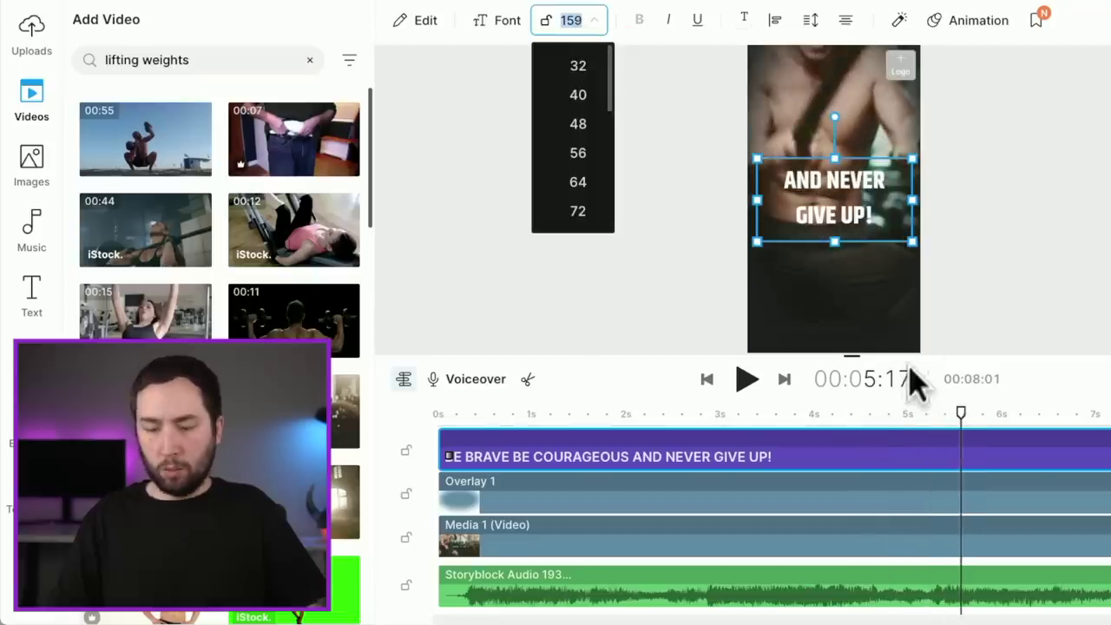
{"action": "type", "text": "110"}
{"action": "key", "text": "Return"}
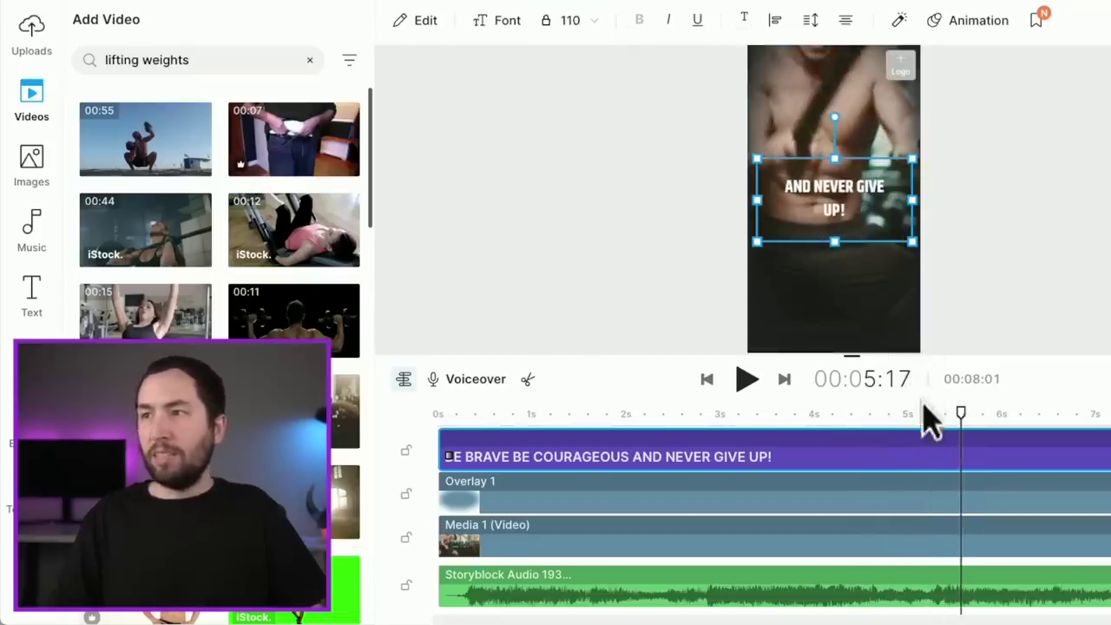
{"action": "left_click", "coordinate": [924, 416]}
{"action": "left_click_drag", "start_coordinate": [922, 415], "coordinate": [858, 426]}
{"action": "left_click", "coordinate": [569, 26]}
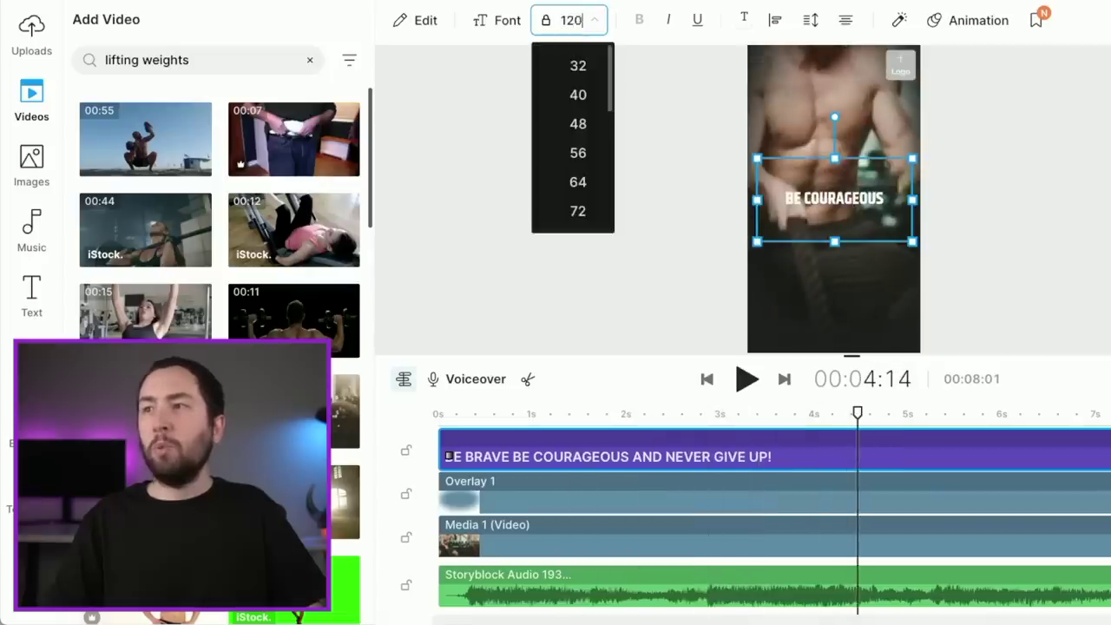
{"action": "key", "text": "Return"}
Set the caption line spacing to 1.2 and export the short at 1080p.
{"action": "left_click_drag", "start_coordinate": [857, 414], "coordinate": [1005, 430]}
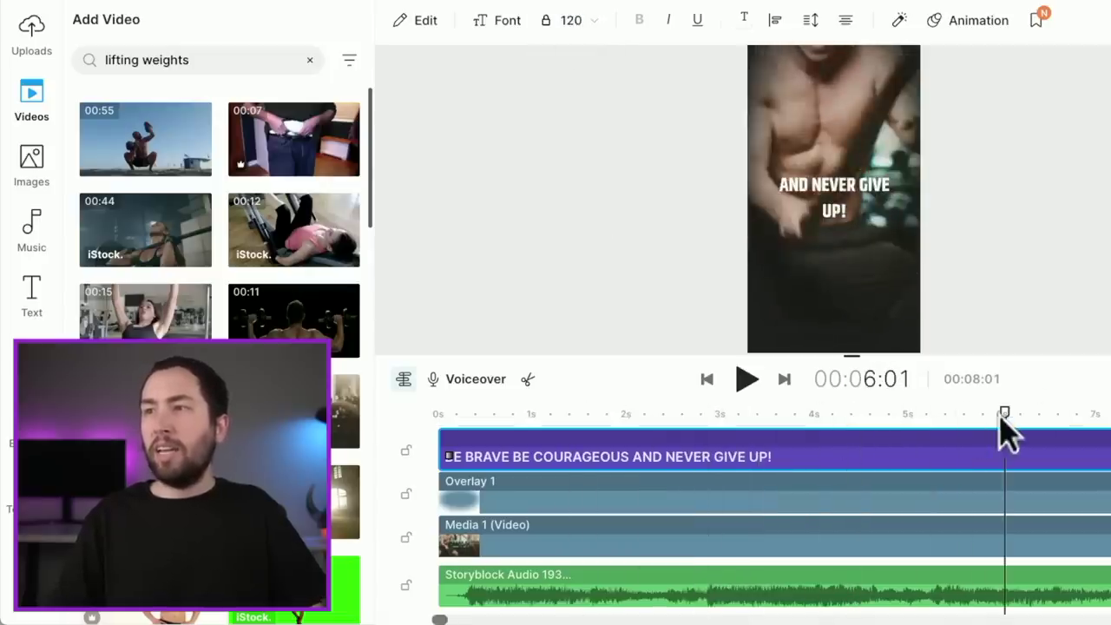
{"action": "left_click", "coordinate": [841, 187]}
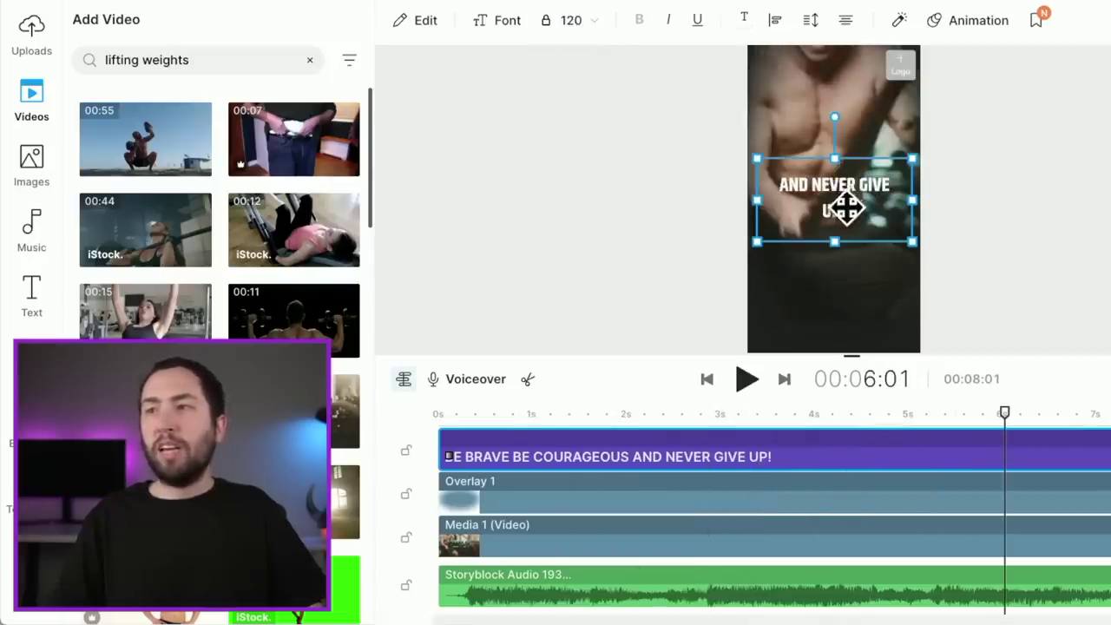
{"action": "double_click", "coordinate": [844, 207]}
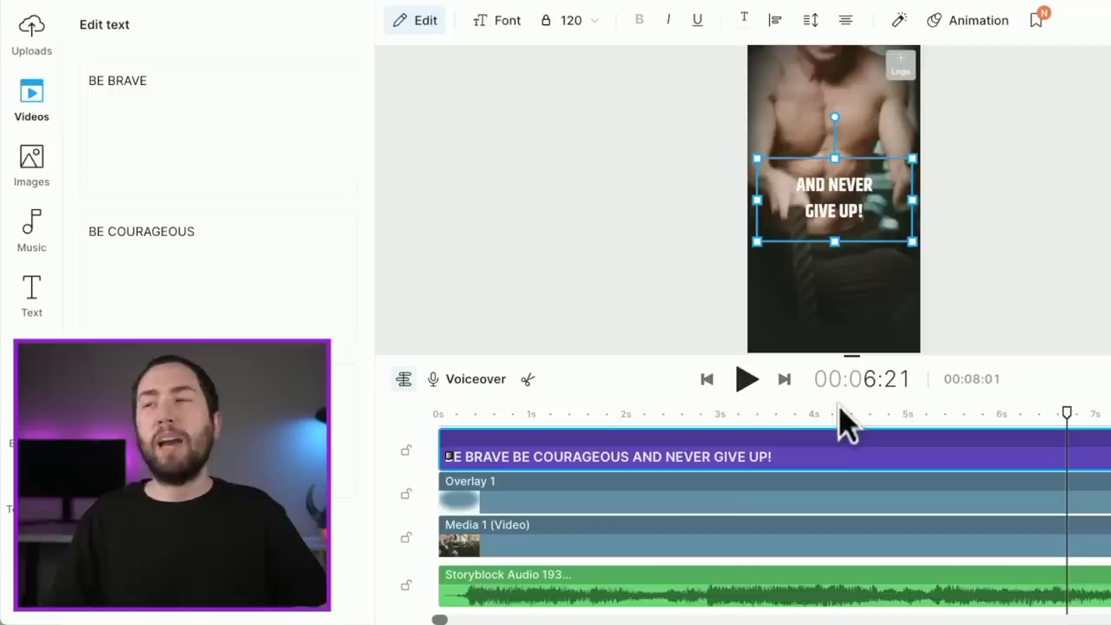
{"action": "left_click", "coordinate": [809, 22]}
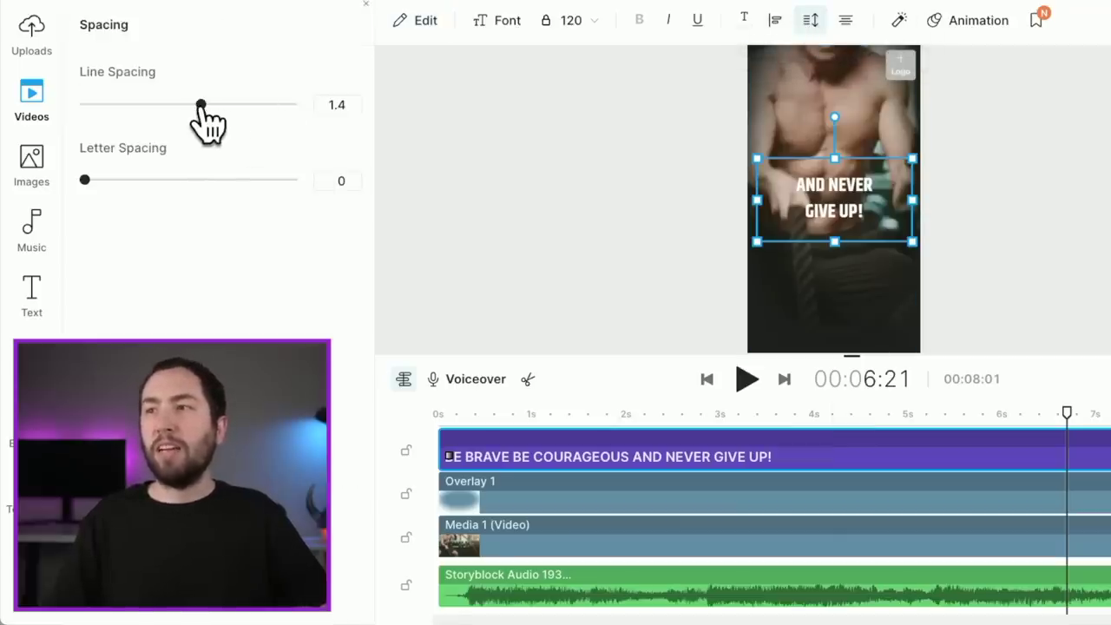
{"action": "left_click_drag", "start_coordinate": [201, 105], "coordinate": [184, 104]}
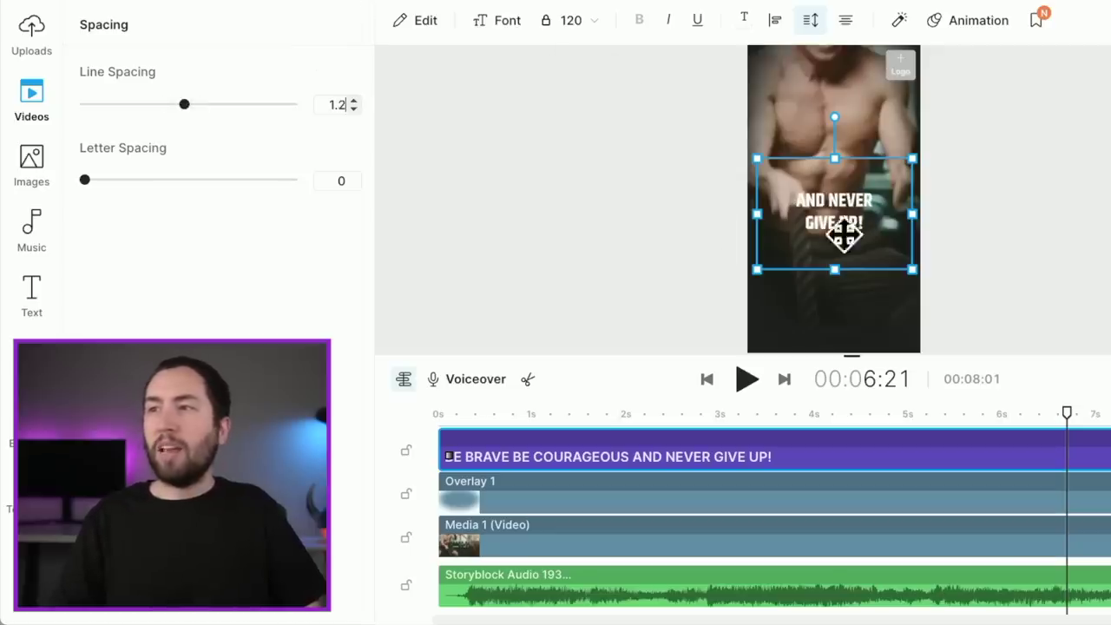
{"action": "left_click_drag", "start_coordinate": [985, 417], "coordinate": [910, 420]}
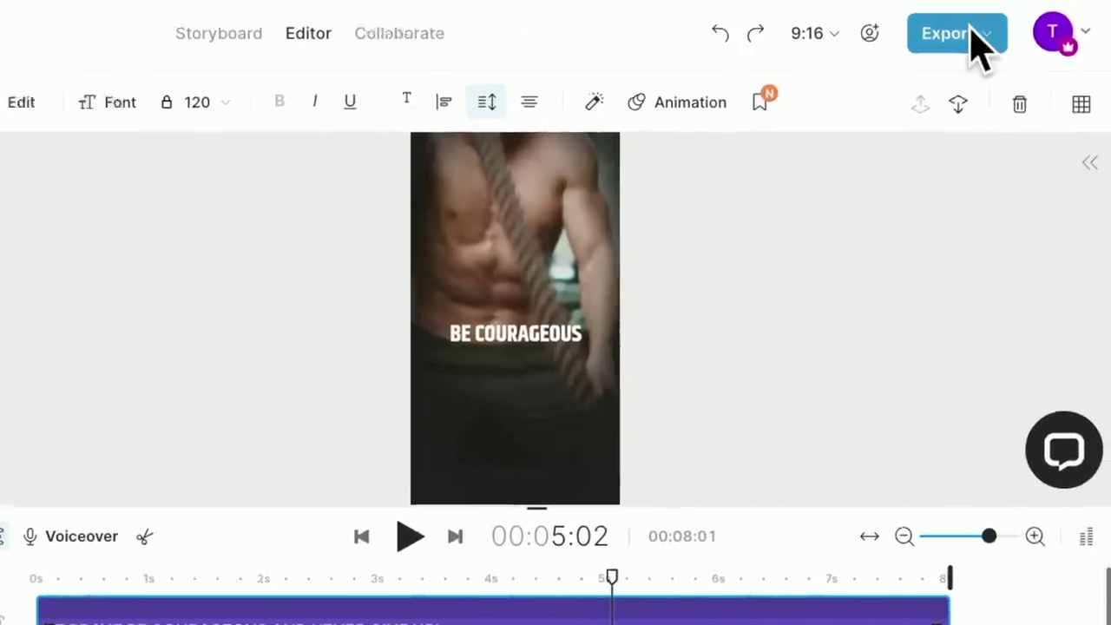
{"action": "left_click", "coordinate": [972, 33]}
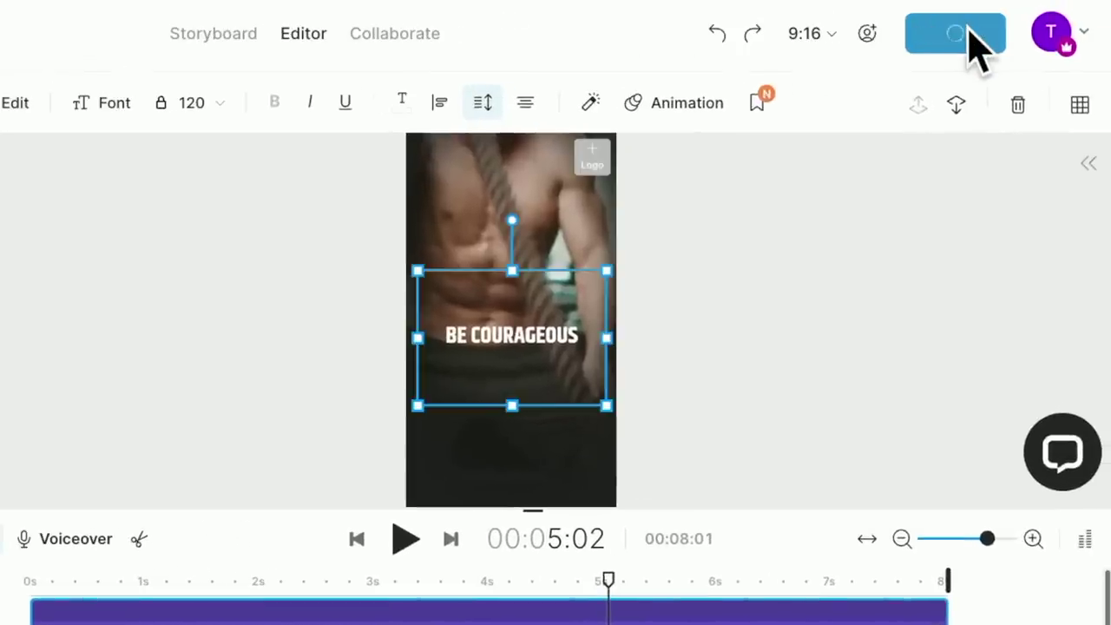
{"action": "left_click", "coordinate": [859, 593]}
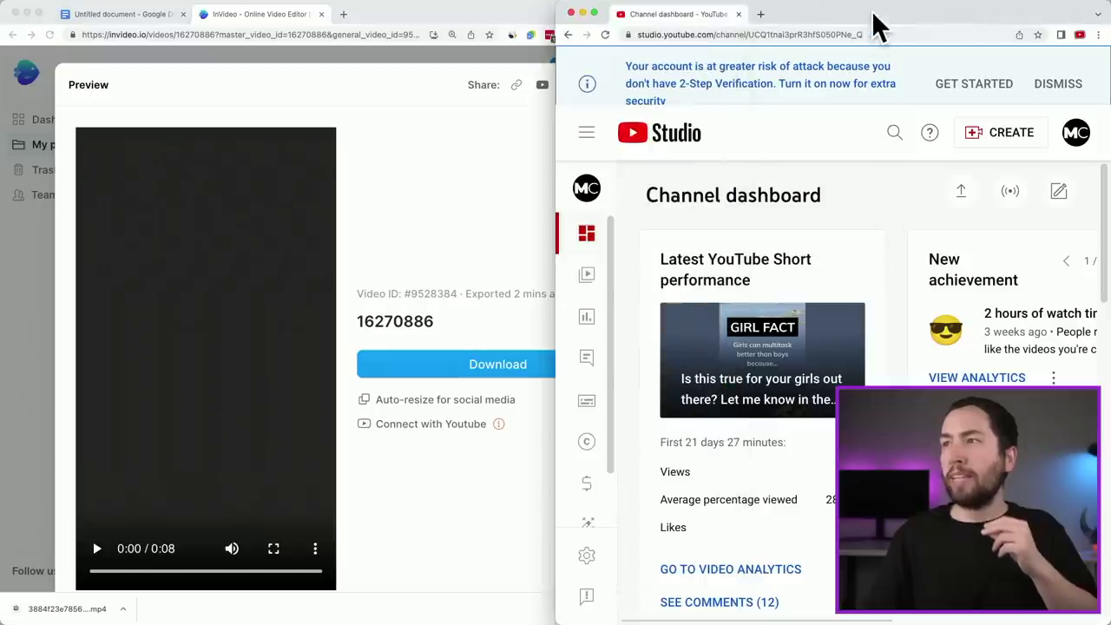
Upload the exported 8-second mp4 from Downloads through CREATE > Upload videos.
{"action": "double_click", "coordinate": [874, 15]}
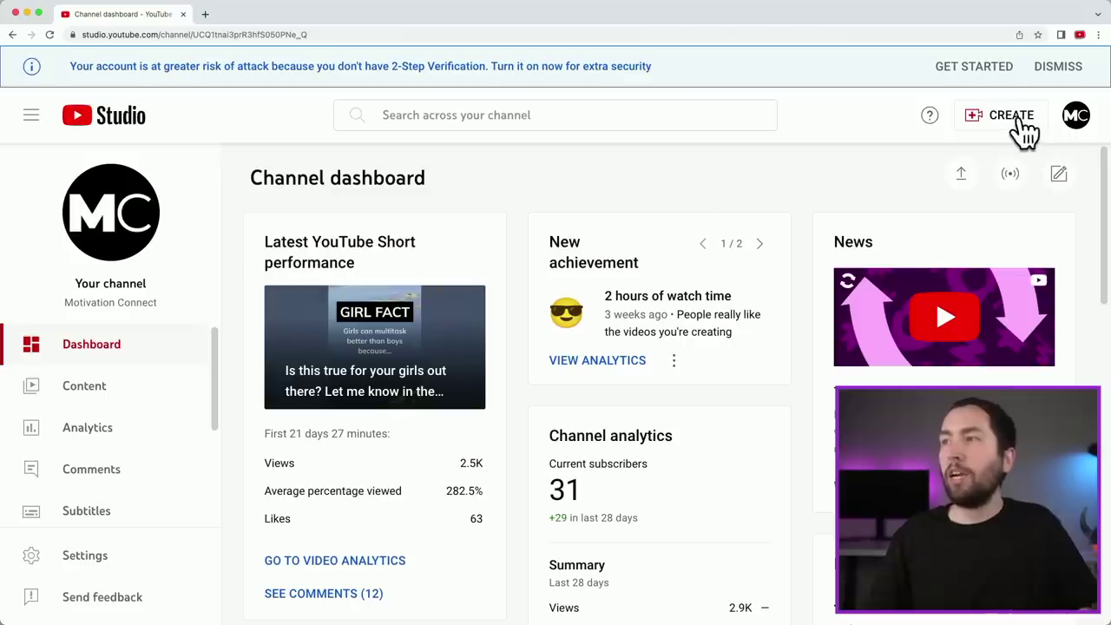
{"action": "left_click", "coordinate": [1011, 115]}
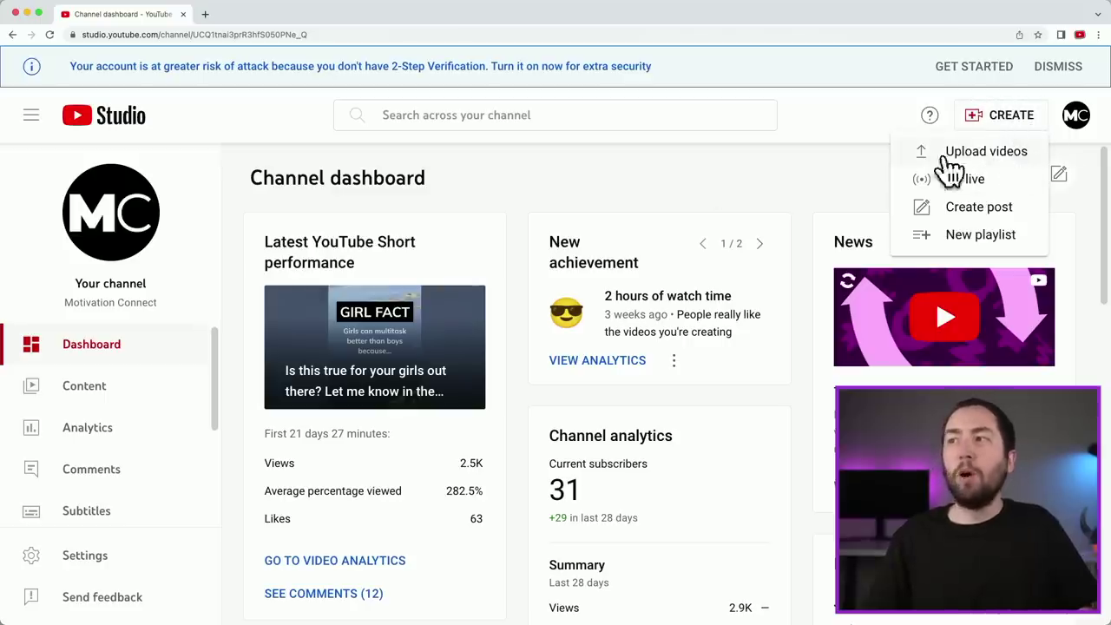
{"action": "left_click", "coordinate": [988, 155]}
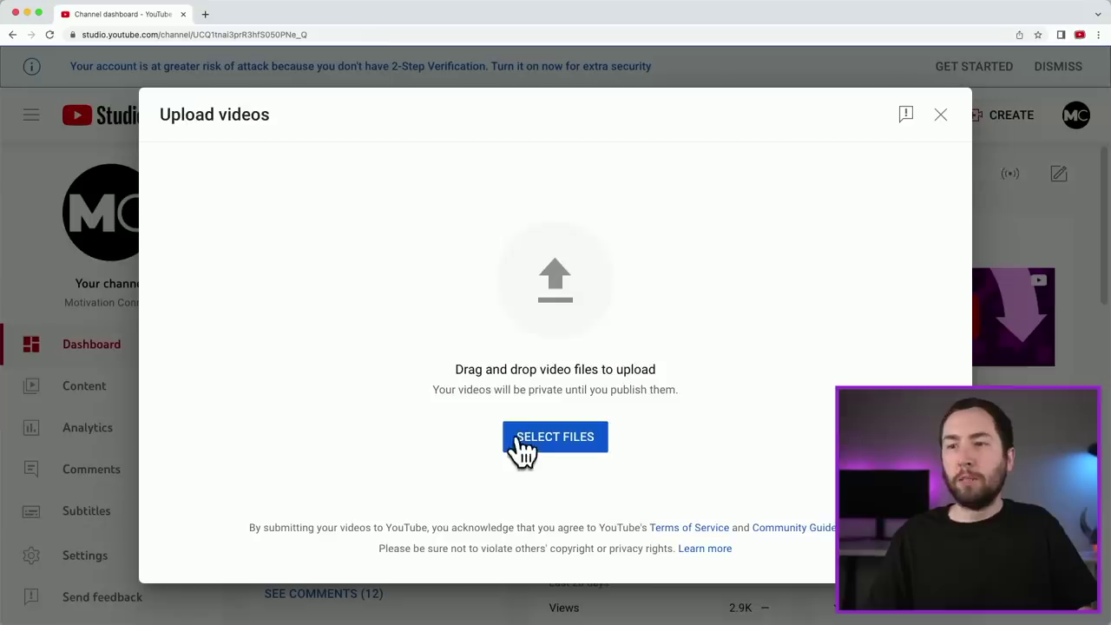
{"action": "left_click", "coordinate": [579, 310]}
{"action": "left_click", "coordinate": [426, 296]}
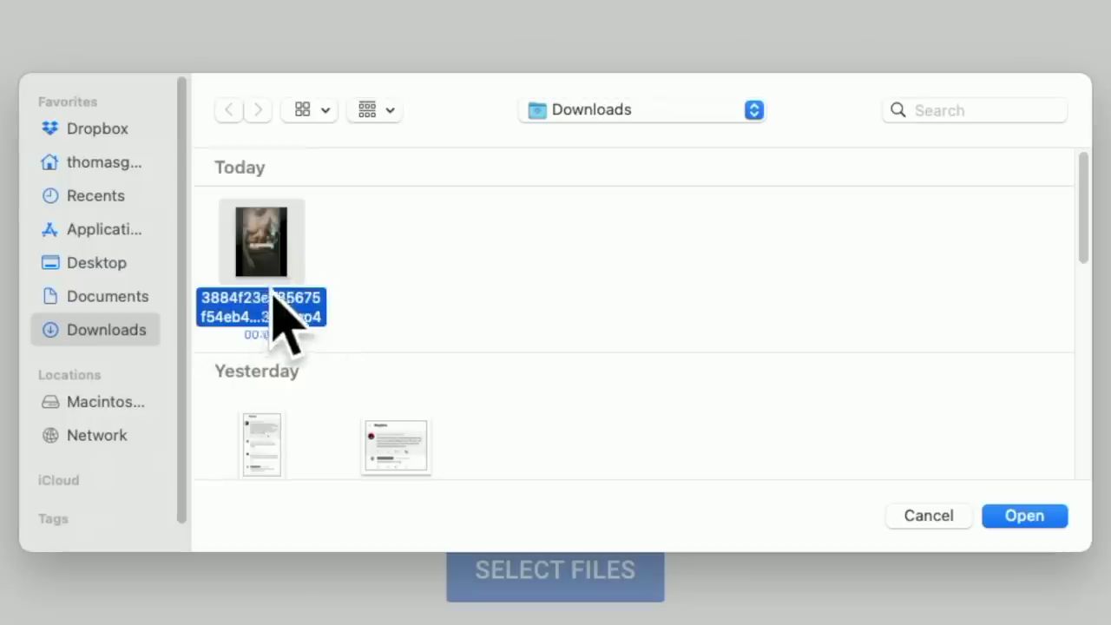
{"action": "left_click", "coordinate": [1011, 516]}
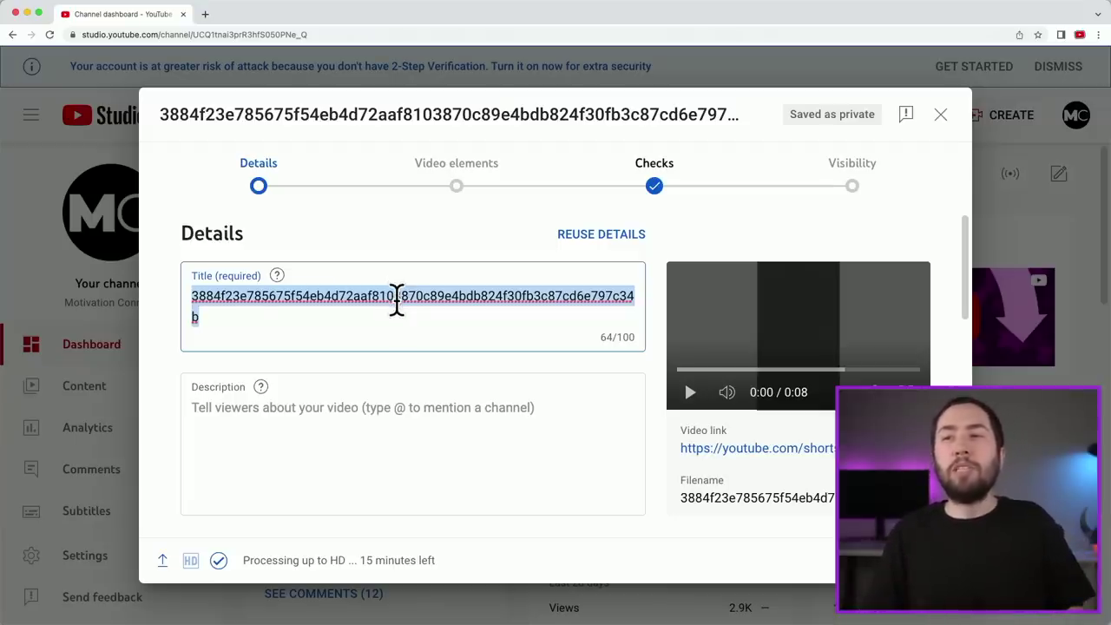
Title the short 'What Does Giving Up Guarantee? That You'll Never Succeed! #shorts #motivational'.
{"action": "type", "text": "What"}
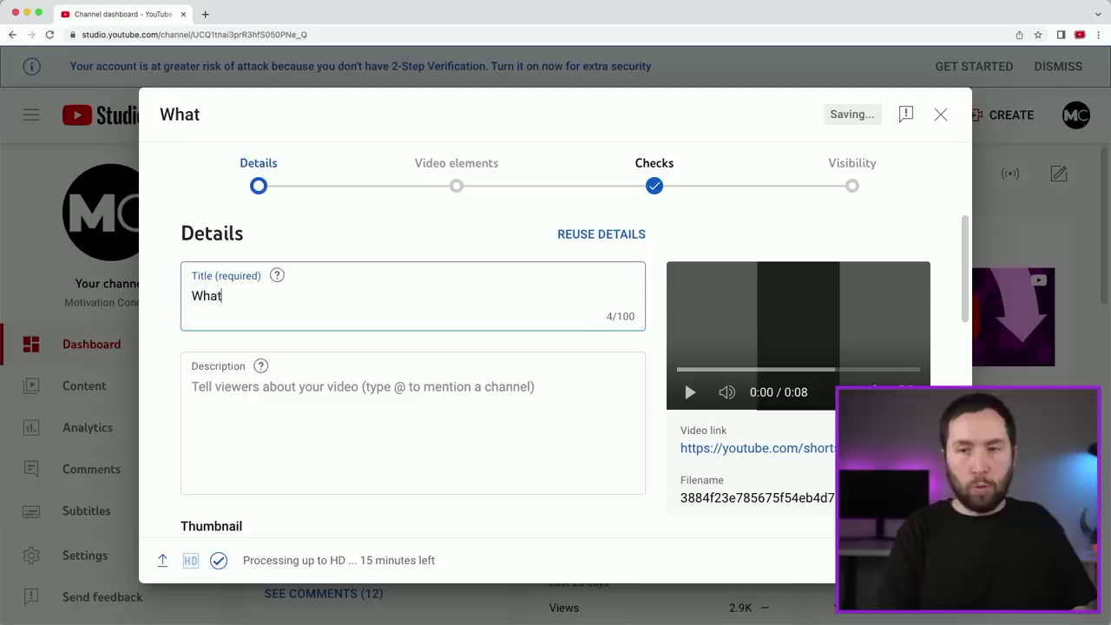
{"action": "type", "text": " Does Giving Up "}
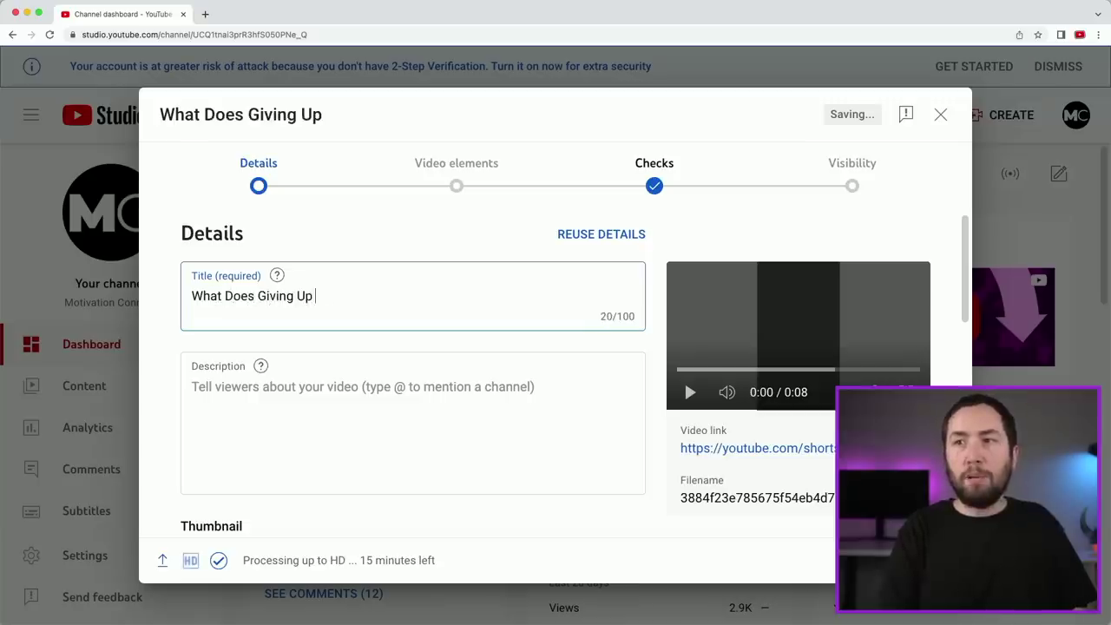
{"action": "type", "text": "Guarantee? That You'll Never Succe"}
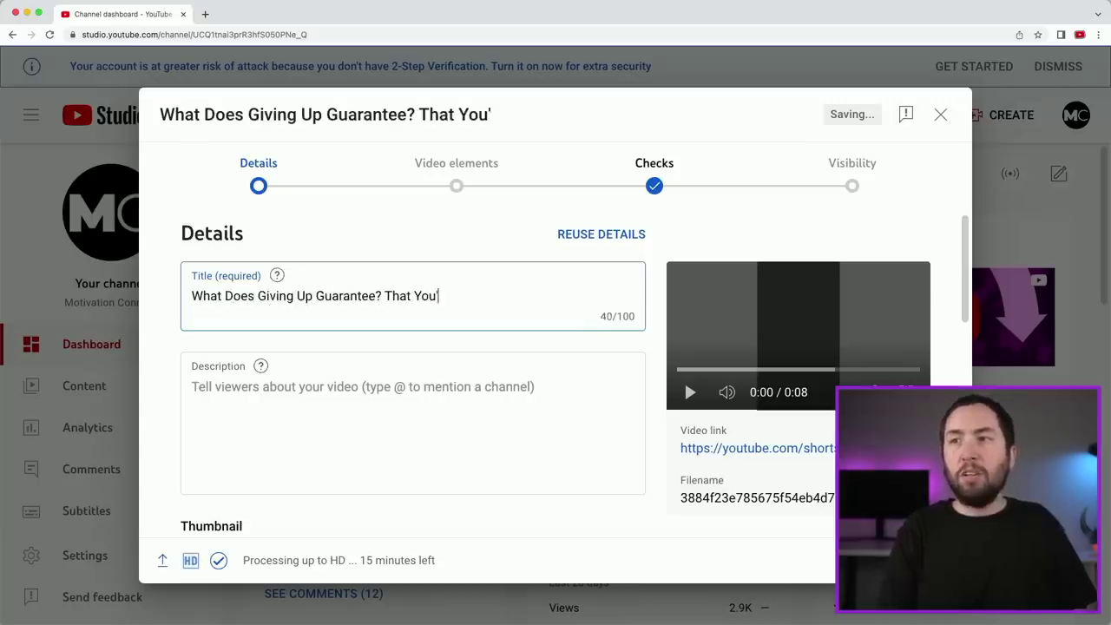
{"action": "type", "text": "ed! #Sho"}
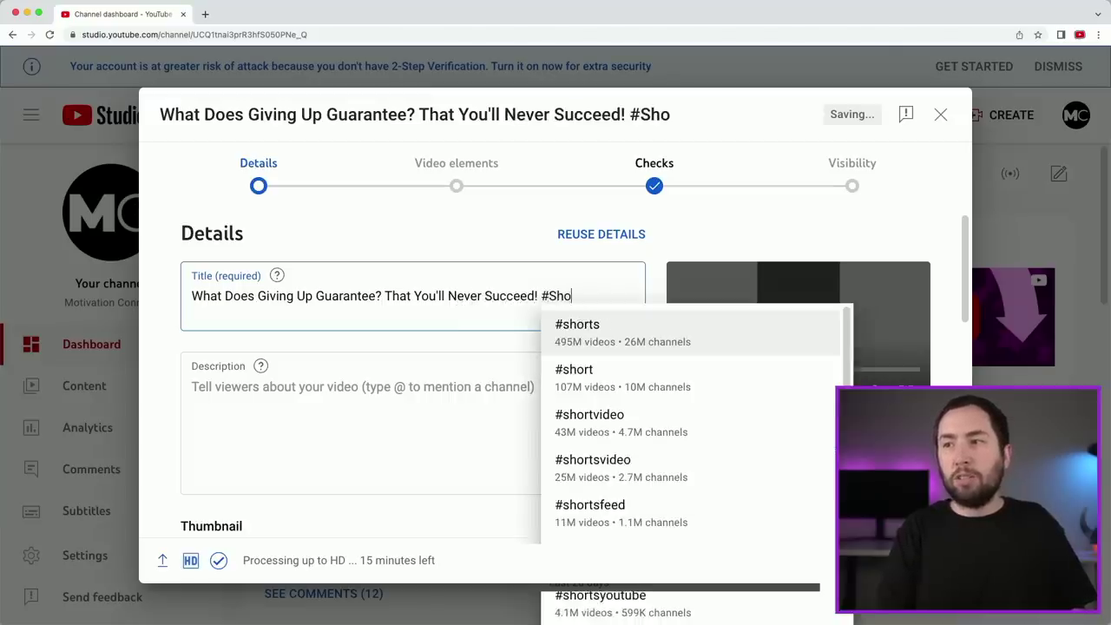
{"action": "key", "text": "Return"}
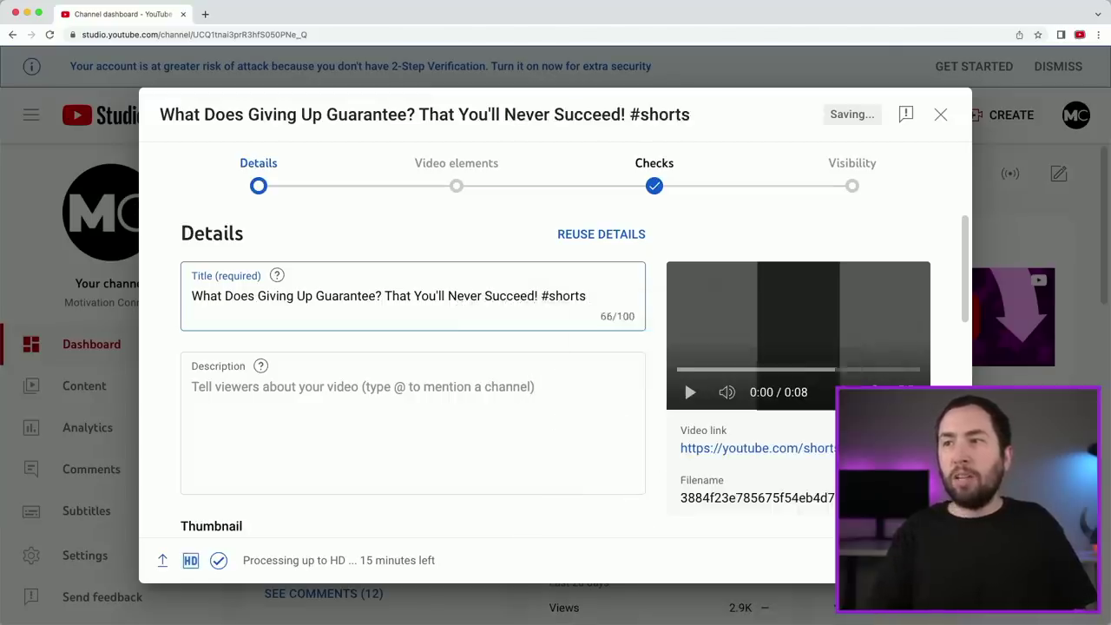
{"action": "type", "text": "#motivational"}
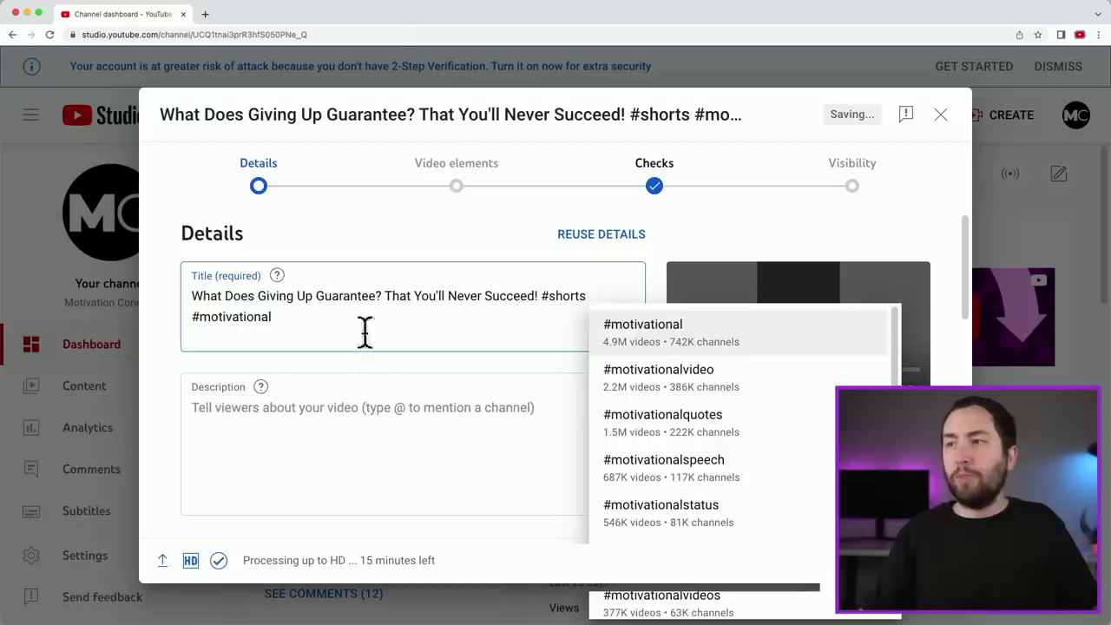
{"action": "left_click", "coordinate": [642, 325]}
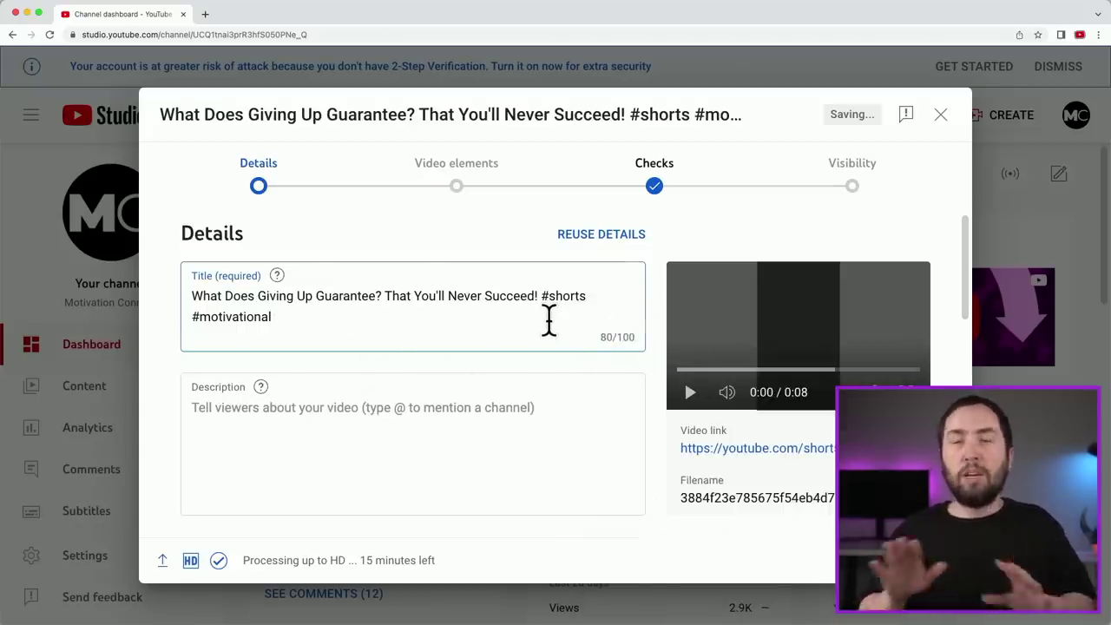
Set the audience to 'No, it's not made for kids'.
{"action": "left_click", "coordinate": [433, 397]}
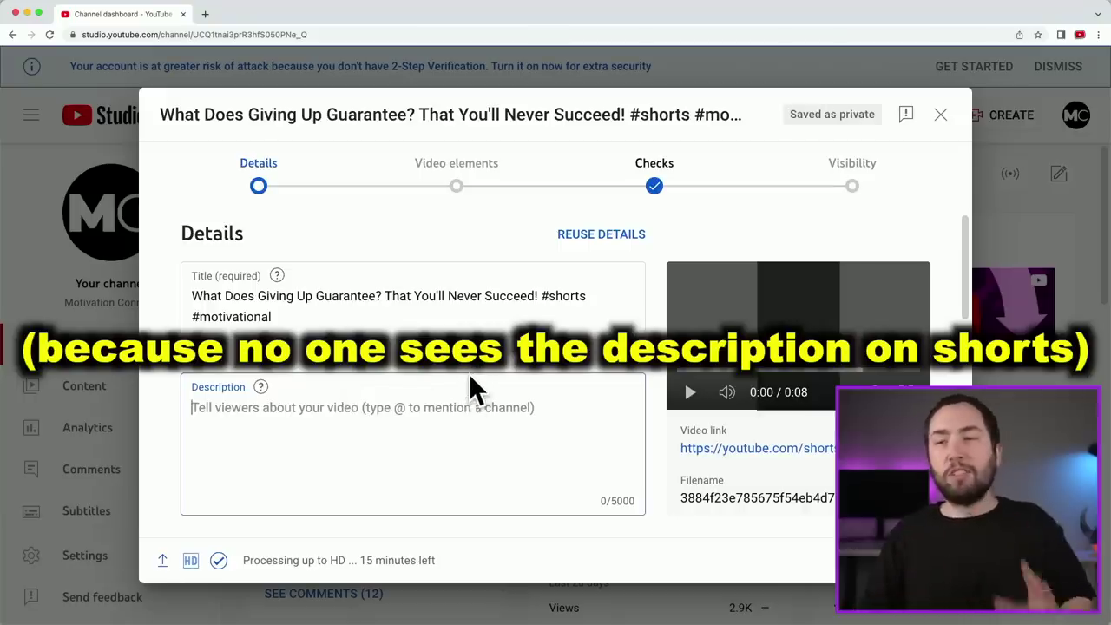
{"action": "scroll", "coordinate": [473, 378], "scroll_direction": "down", "scroll_amount": 10}
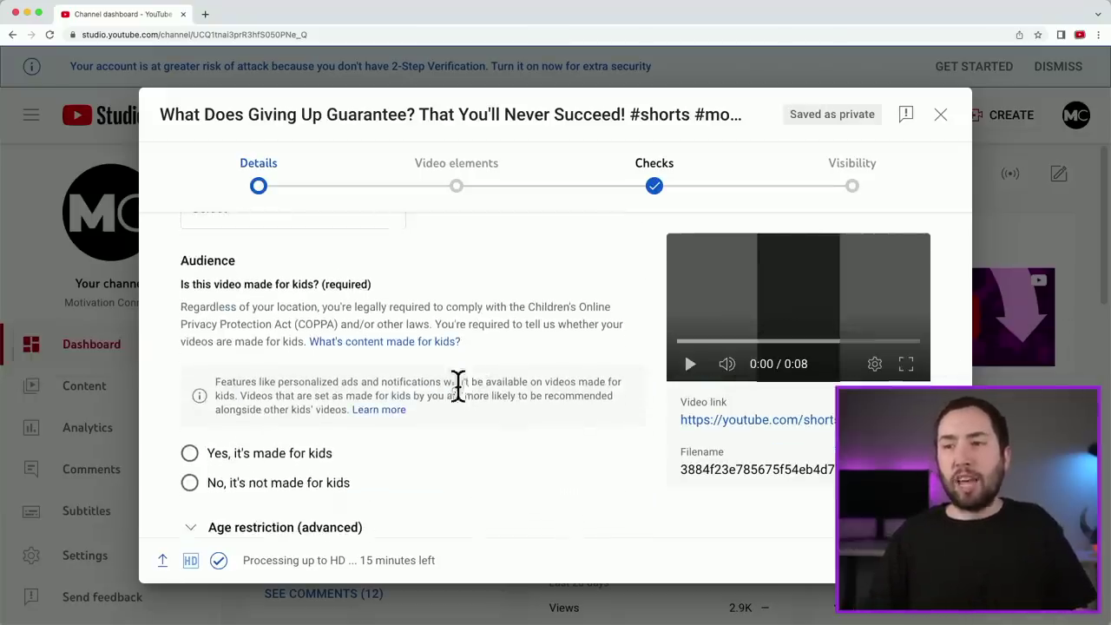
{"action": "left_click", "coordinate": [260, 486]}
Skip past Video elements and Checks, set visibility to Public, and publish the short.
{"action": "scroll", "coordinate": [575, 421], "scroll_direction": "down", "scroll_amount": 2}
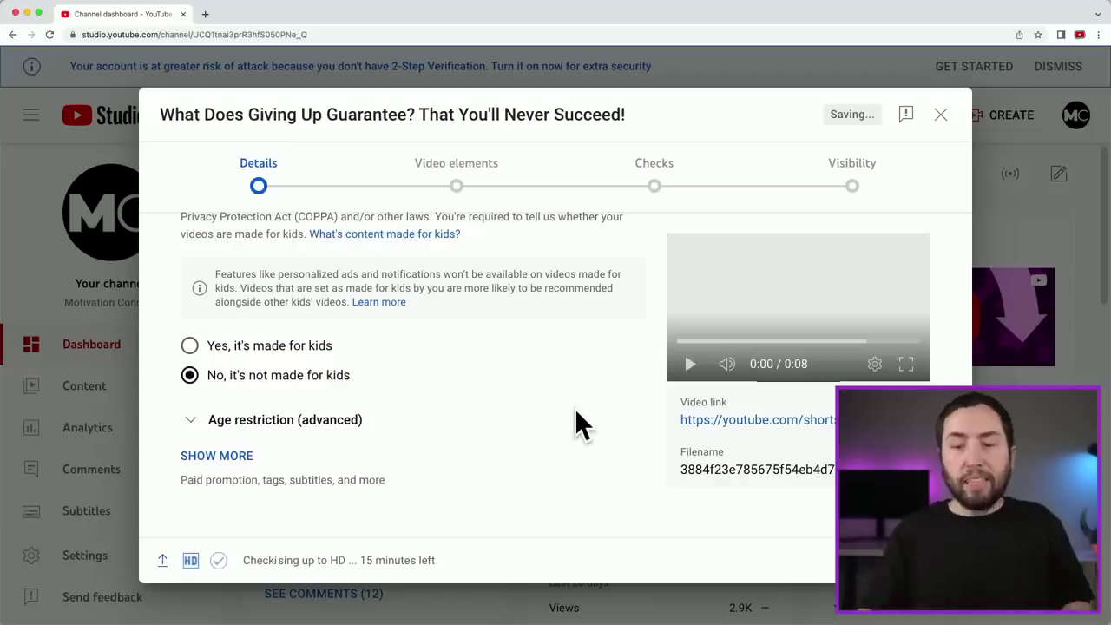
{"action": "left_click", "coordinate": [935, 559]}
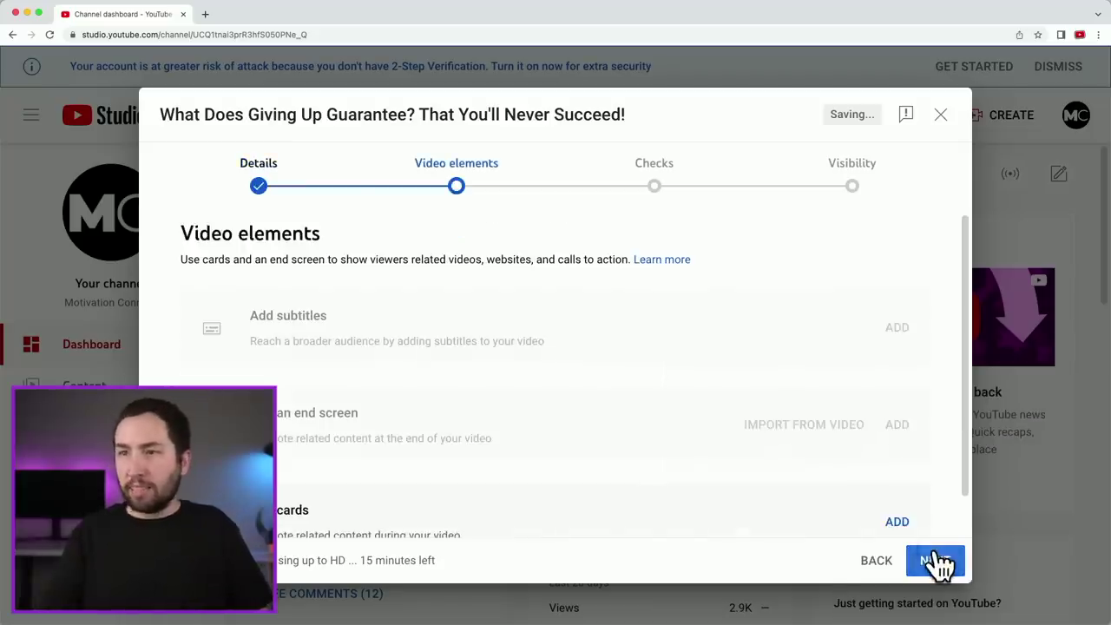
{"action": "left_click", "coordinate": [957, 562]}
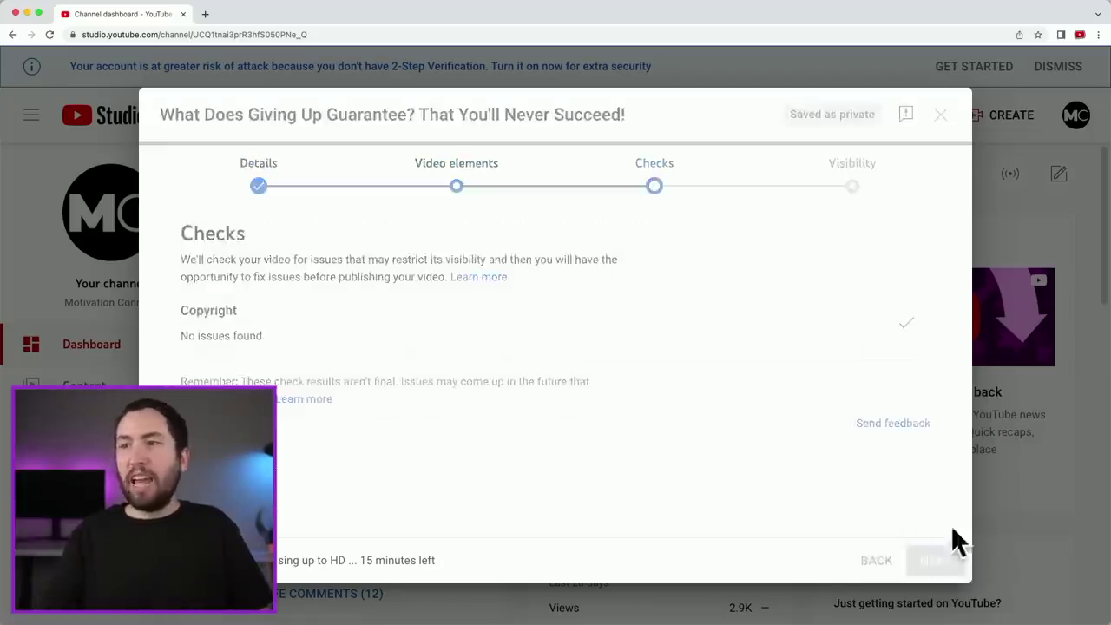
{"action": "left_click", "coordinate": [936, 562]}
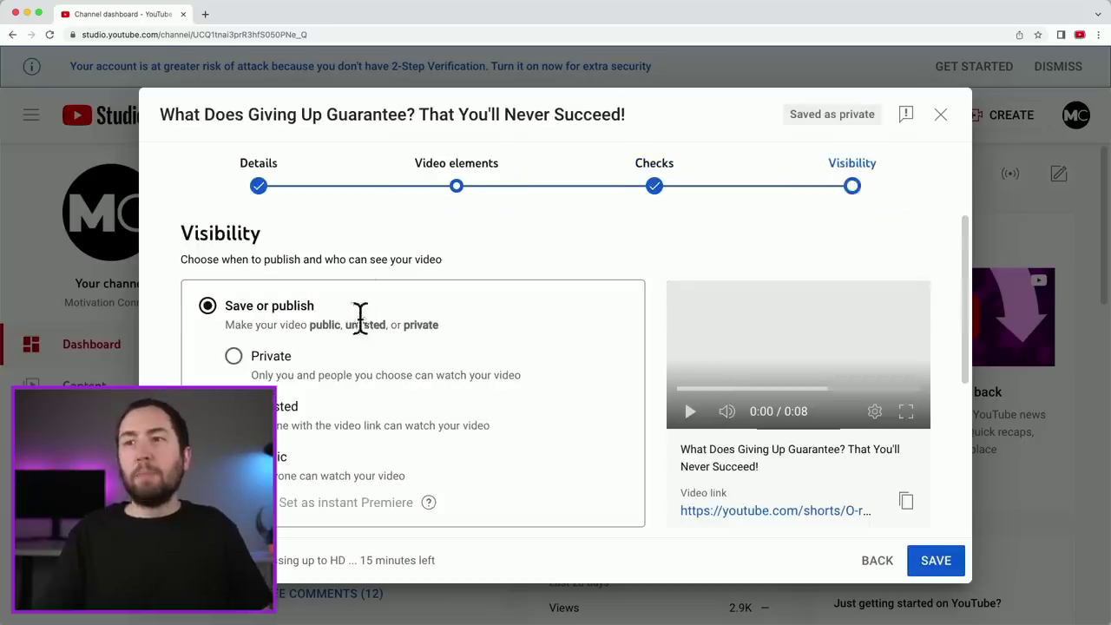
{"action": "scroll", "coordinate": [379, 399], "scroll_direction": "down", "scroll_amount": 2}
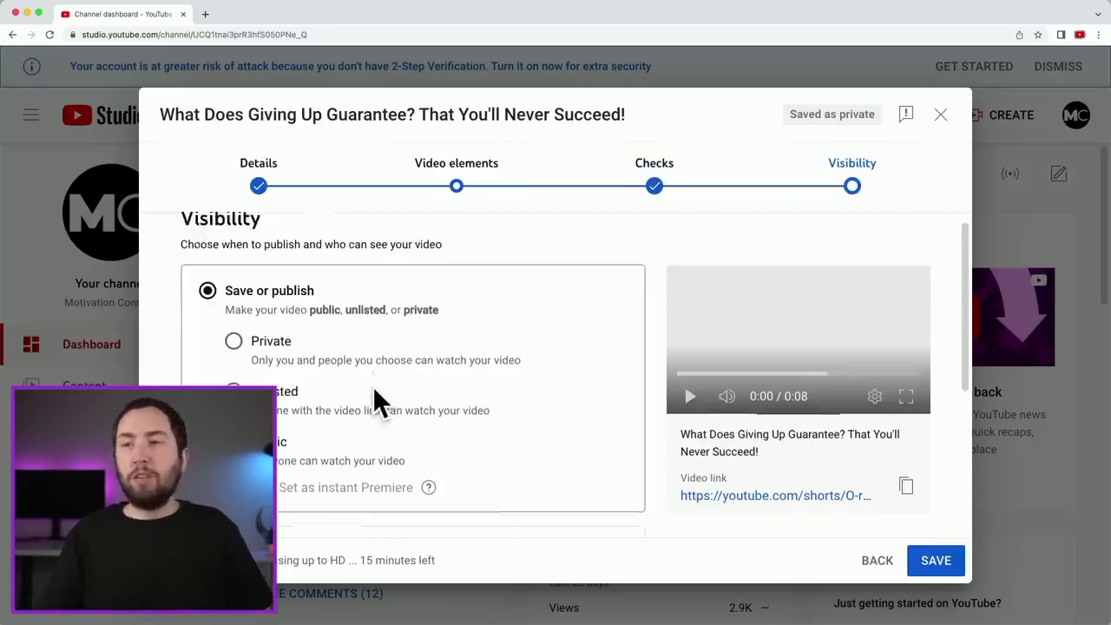
{"action": "left_click", "coordinate": [260, 376]}
{"action": "scroll", "coordinate": [456, 464], "scroll_direction": "down", "scroll_amount": 2}
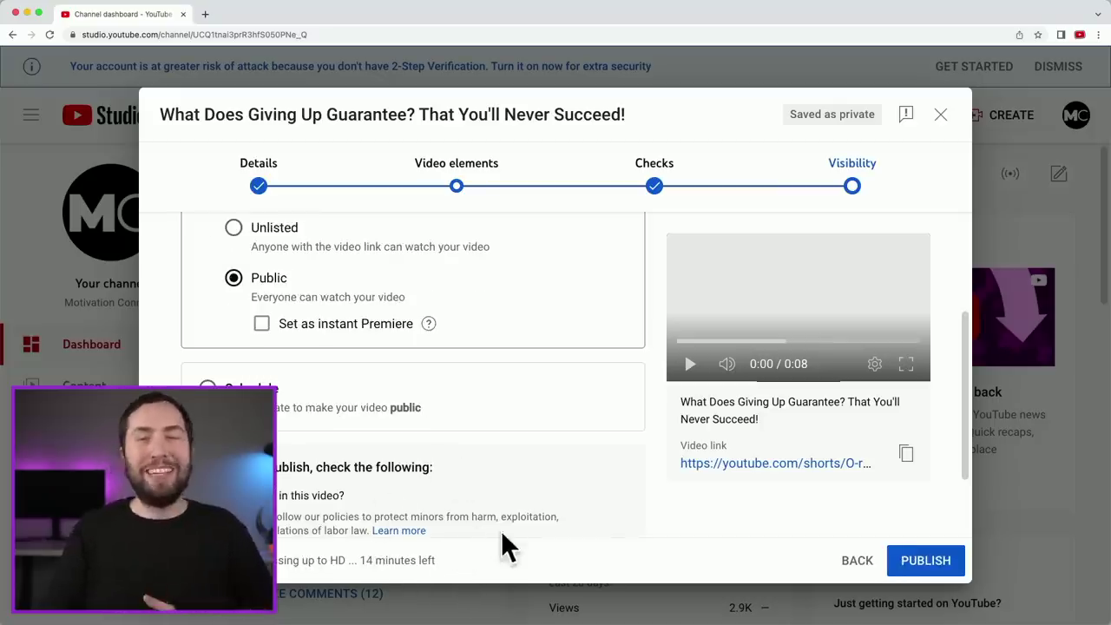
{"action": "left_click", "coordinate": [927, 562]}
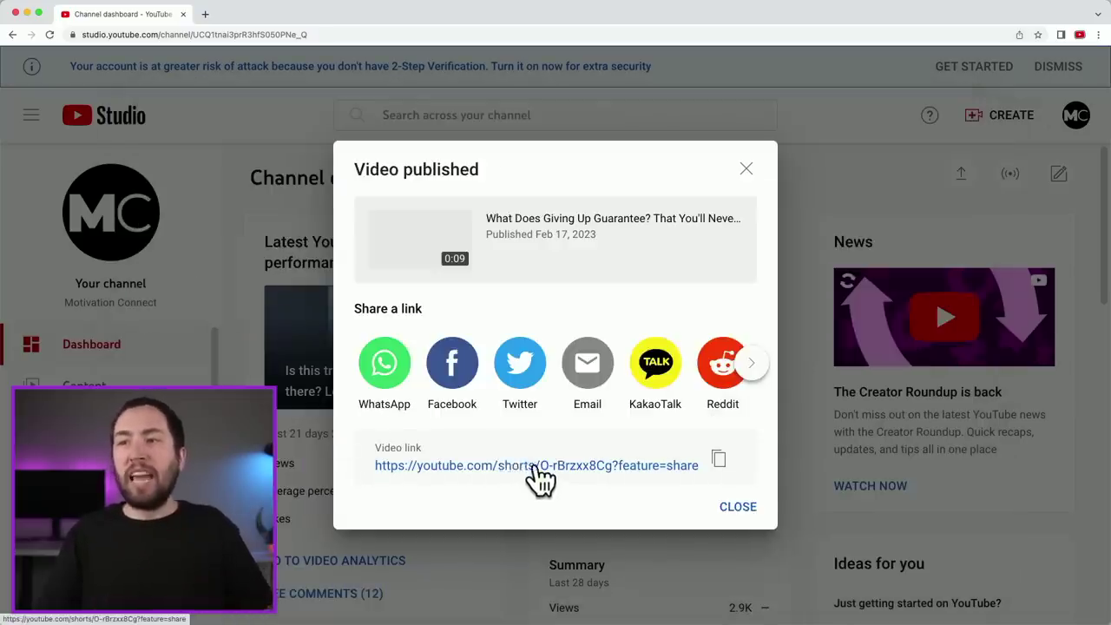
Open the published short's video link in a new tab.
{"action": "left_click", "coordinate": [536, 466]}
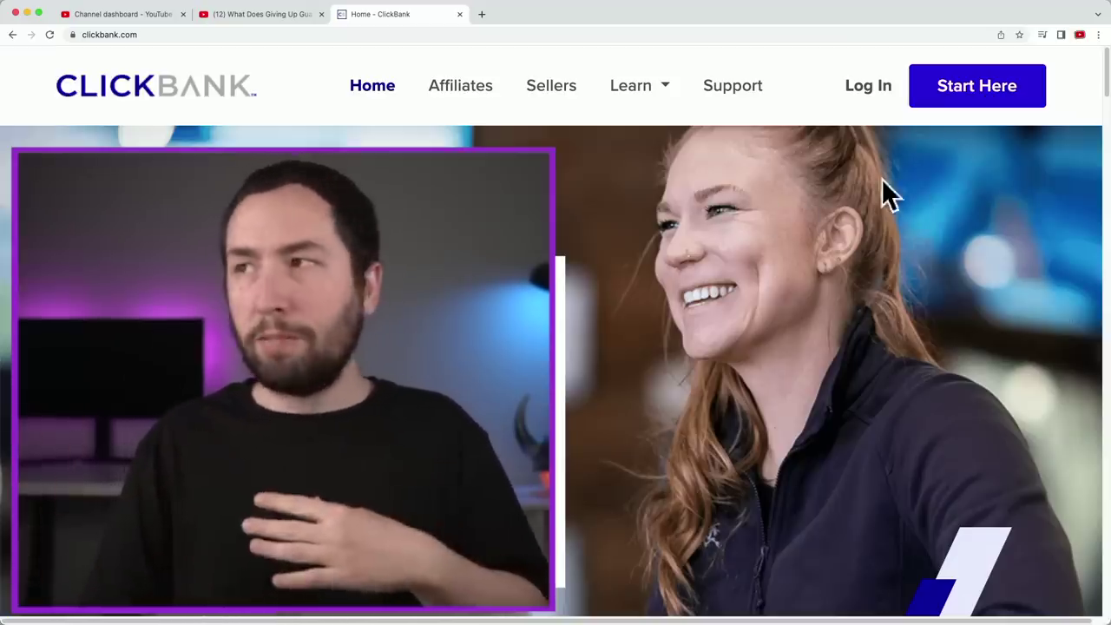
Choose Start Here on ClickBank, then skip the quick start guide.
{"action": "left_click", "coordinate": [974, 106]}
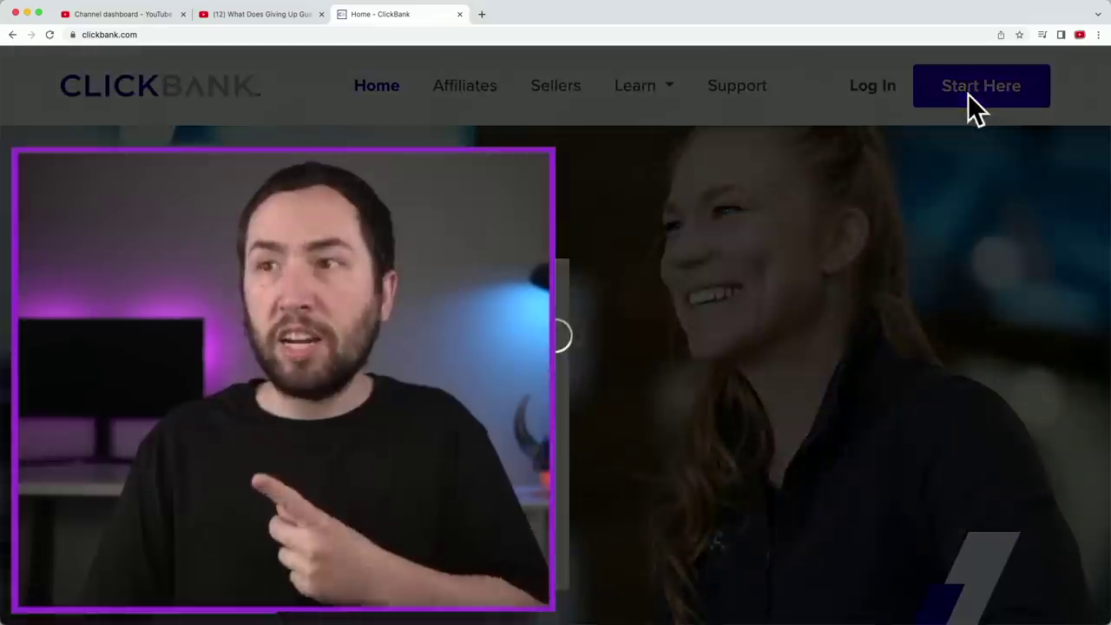
{"action": "scroll", "coordinate": [401, 375], "scroll_direction": "up", "scroll_amount": 3}
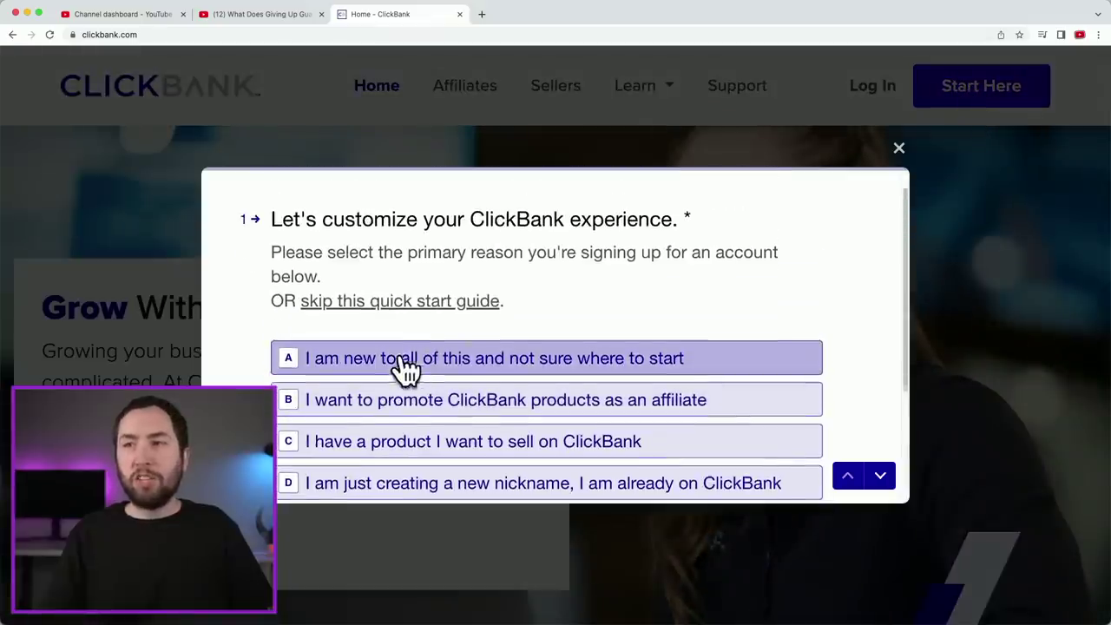
{"action": "left_click", "coordinate": [324, 315]}
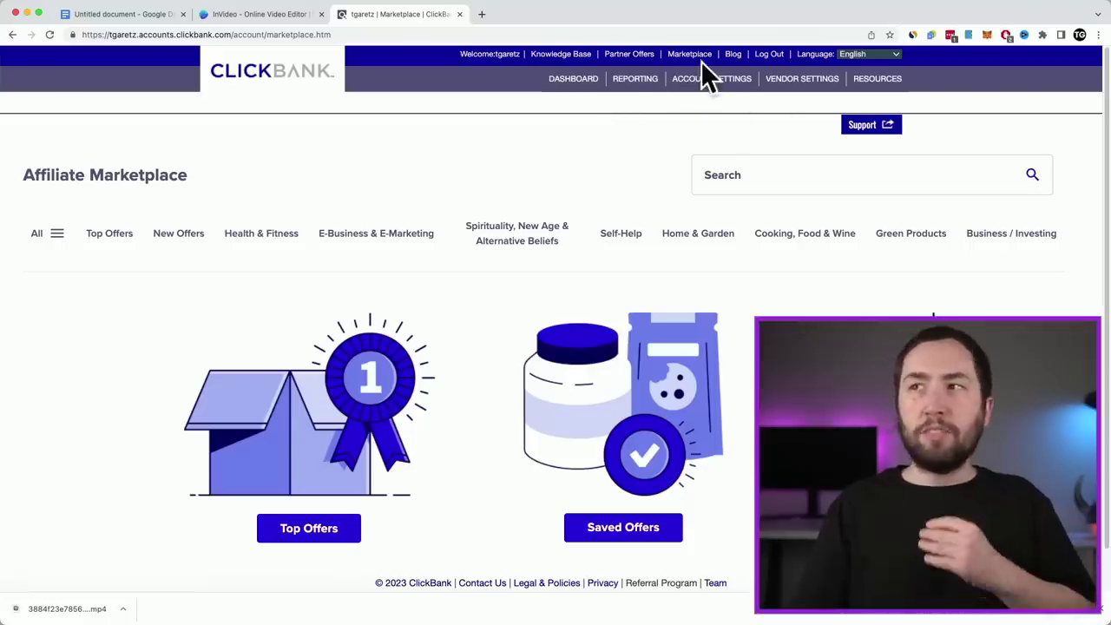
Search the marketplace for 'motivational' and sort results by Gravity: High-Low.
{"action": "left_click", "coordinate": [733, 176]}
{"action": "type", "text": "motivational"}
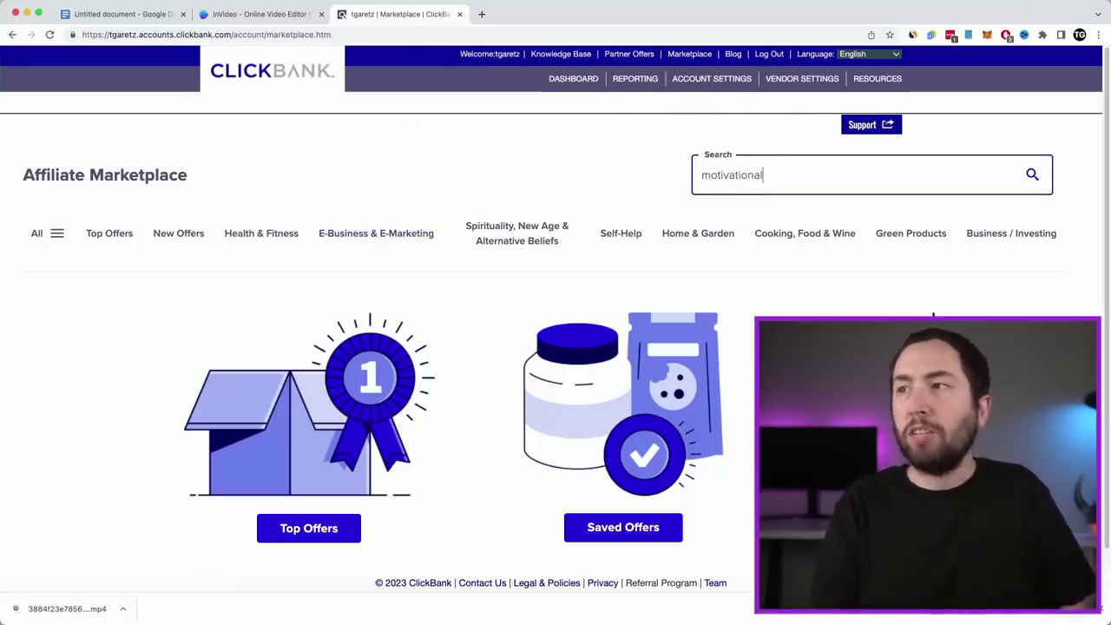
{"action": "key", "text": "Return"}
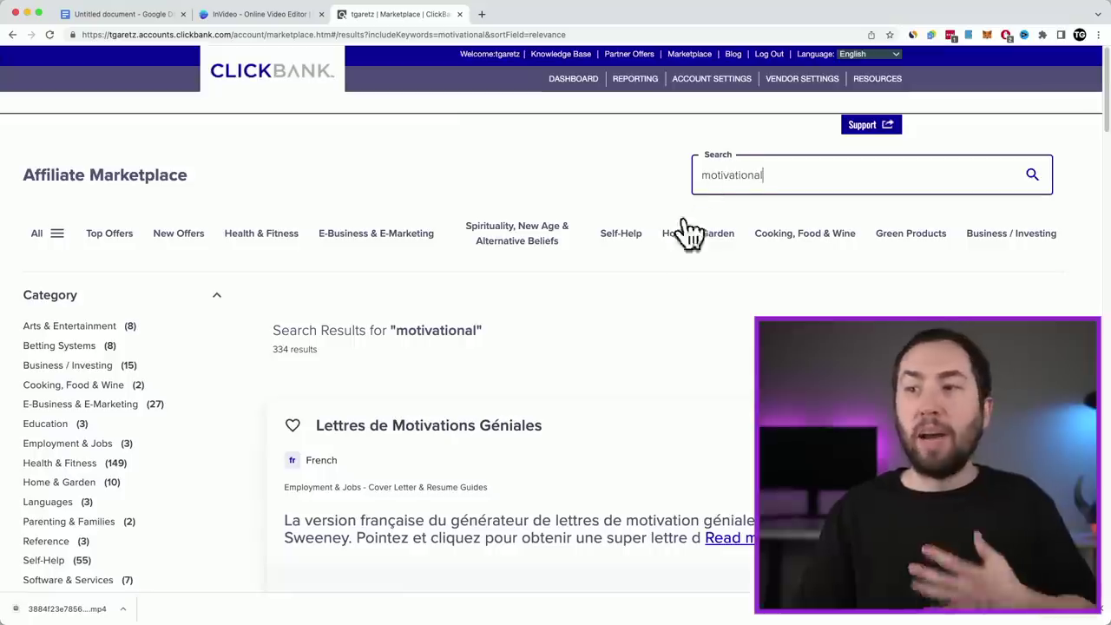
{"action": "scroll", "coordinate": [539, 338], "scroll_direction": "down", "scroll_amount": 1}
{"action": "left_click", "coordinate": [1003, 344]}
{"action": "left_click", "coordinate": [1011, 300]}
Browse the 334 gravity-sorted results, led by Ikaria Juice at 546.28.
{"action": "scroll", "coordinate": [747, 362], "scroll_direction": "down", "scroll_amount": 3}
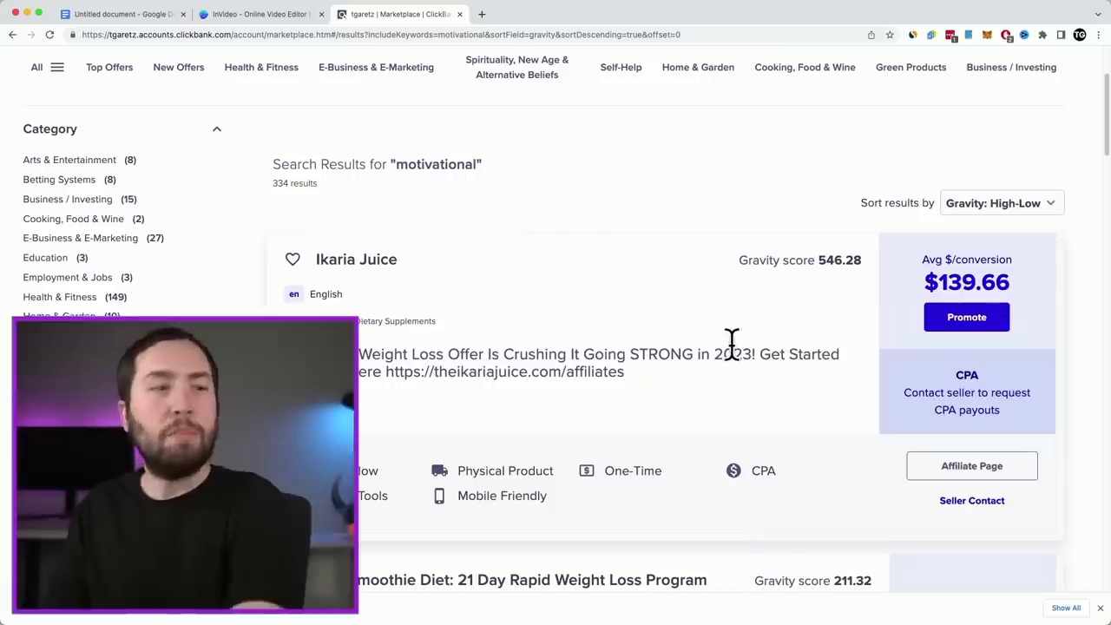
{"action": "scroll", "coordinate": [731, 351], "scroll_direction": "up", "scroll_amount": 1}
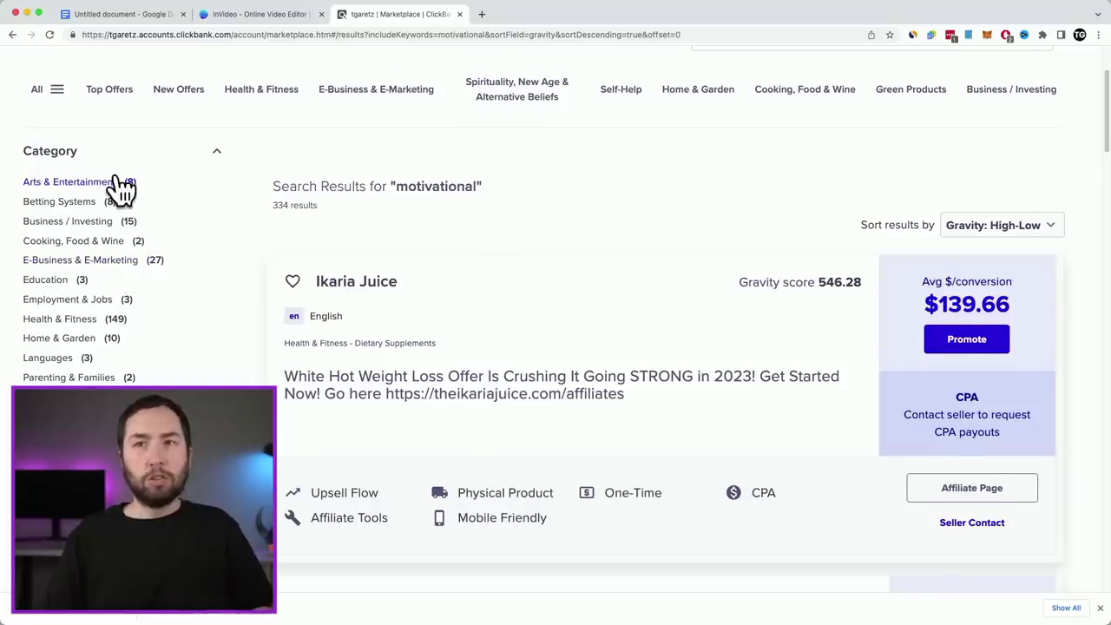
{"action": "scroll", "coordinate": [119, 187], "scroll_direction": "down", "scroll_amount": 2}
{"action": "scroll", "coordinate": [113, 201], "scroll_direction": "down", "scroll_amount": 2}
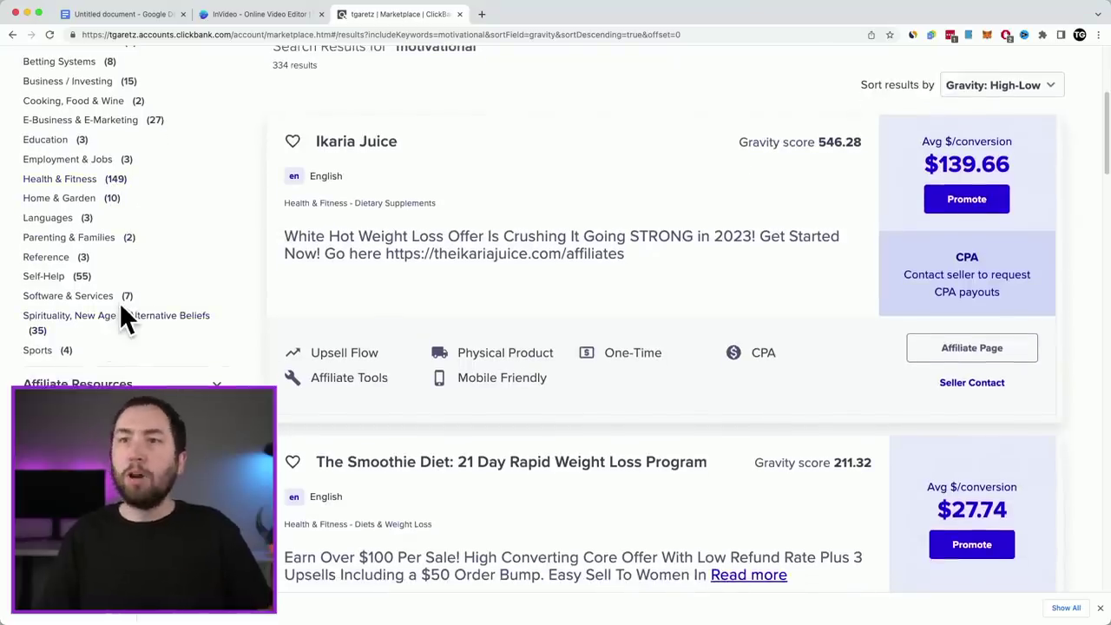
{"action": "scroll", "coordinate": [119, 303], "scroll_direction": "up", "scroll_amount": 2}
{"action": "scroll", "coordinate": [143, 286], "scroll_direction": "up", "scroll_amount": 2}
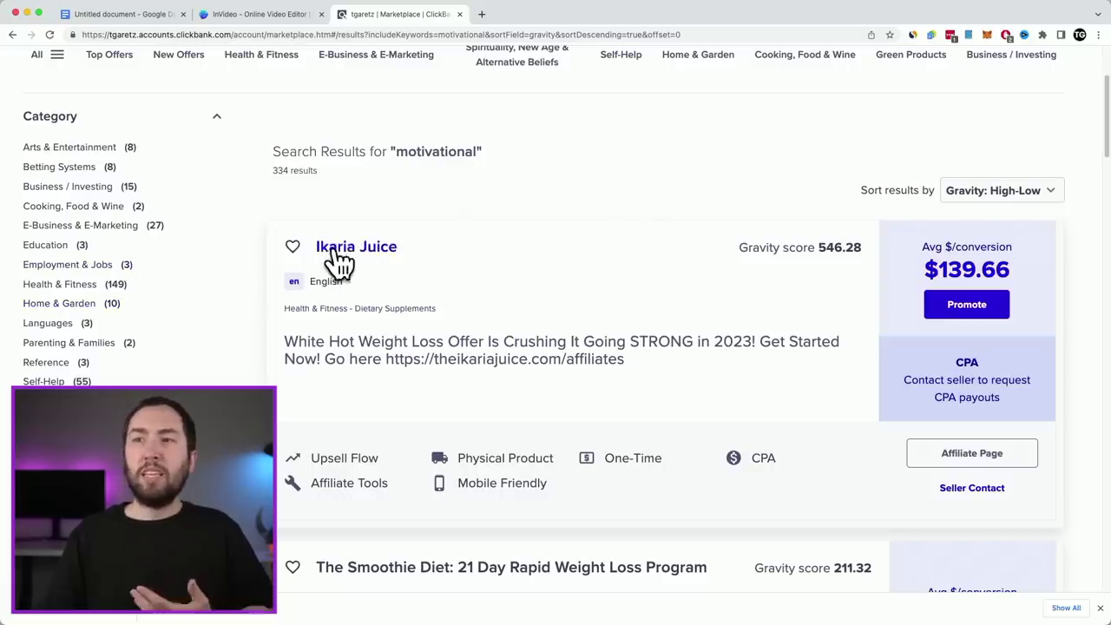
{"action": "mouse_move", "coordinate": [806, 248]}
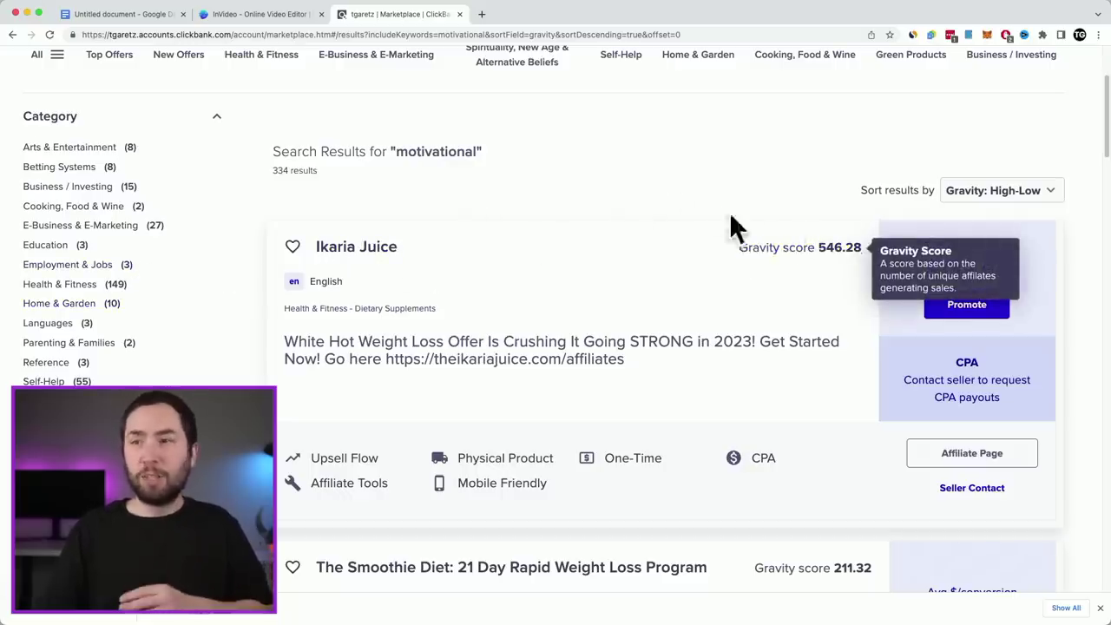